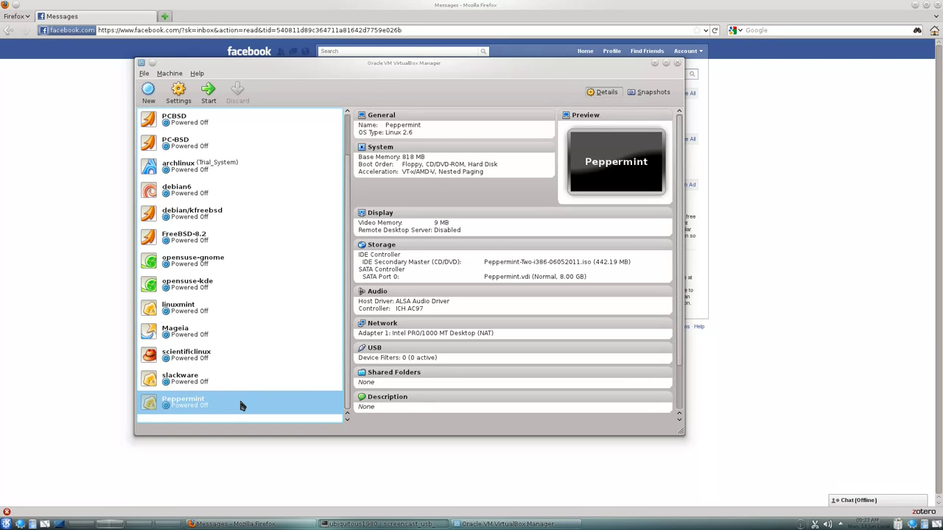
Start the Peppermint VM and boot from the first hard disk via the default GRUB entry
double_click(242, 406)
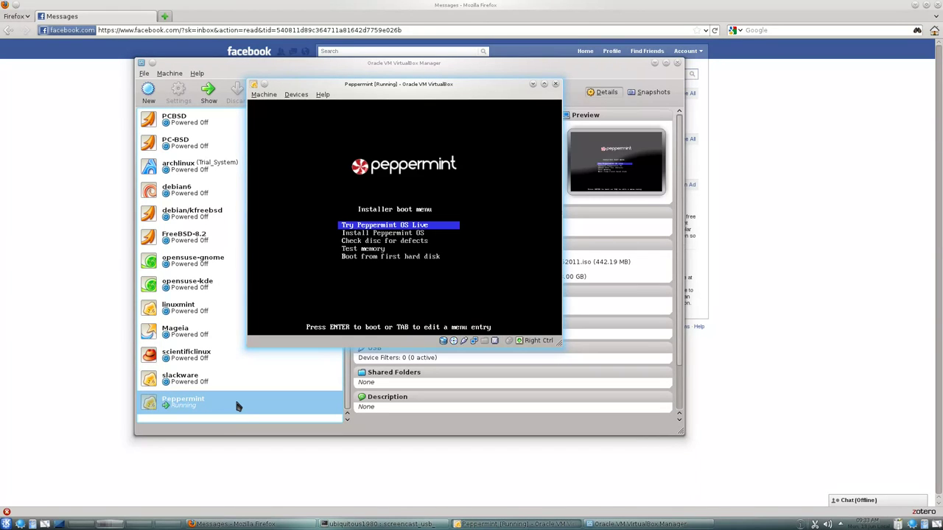
key(Down)
key(Up)
key(Down)
key(Down)
key(Down)
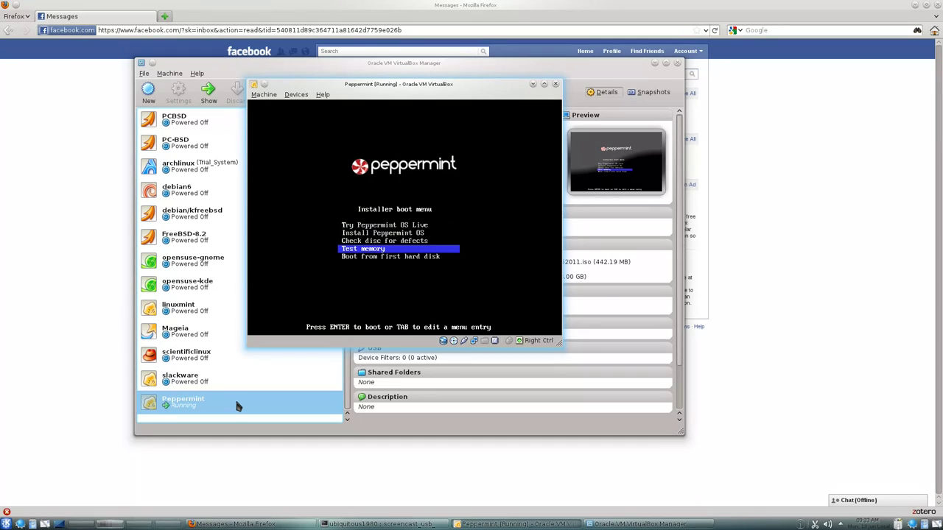
key(Down)
key(Return)
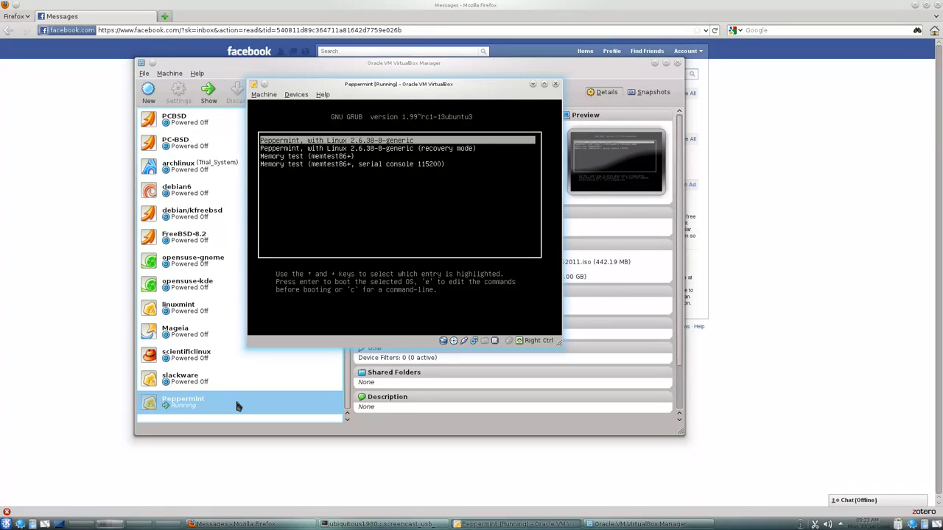
key(Return)
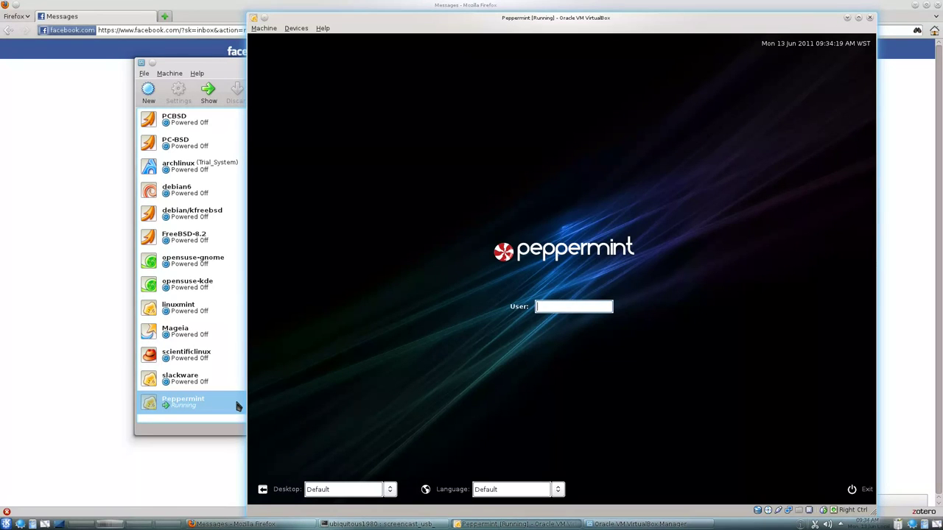
Switch the VM to fullscreen and log in with the account's user name and password
key(ctrl+f)
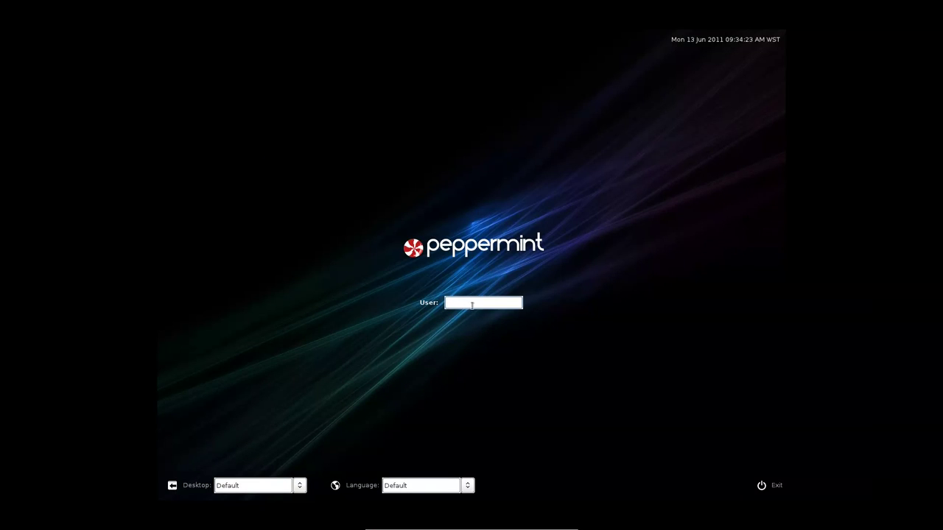
text(ubiquity)
key(Return)
text(••••••)
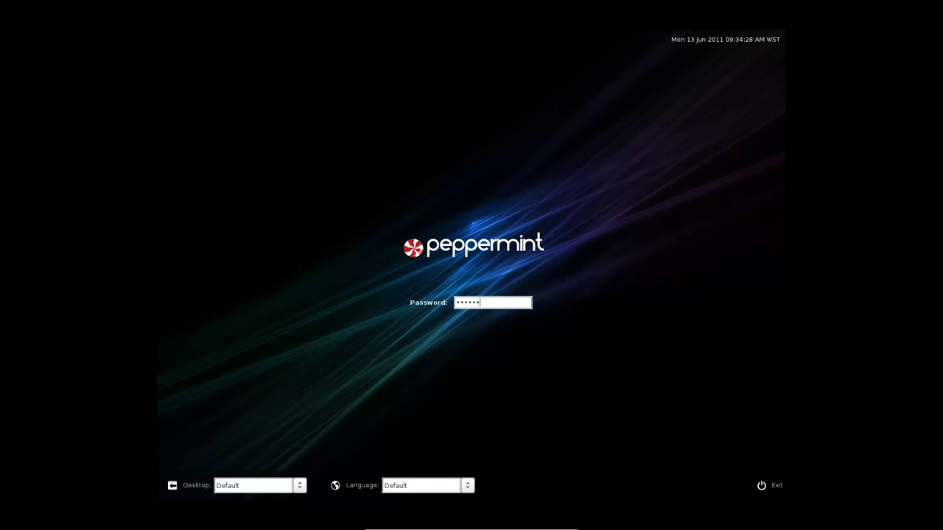
text(••••)
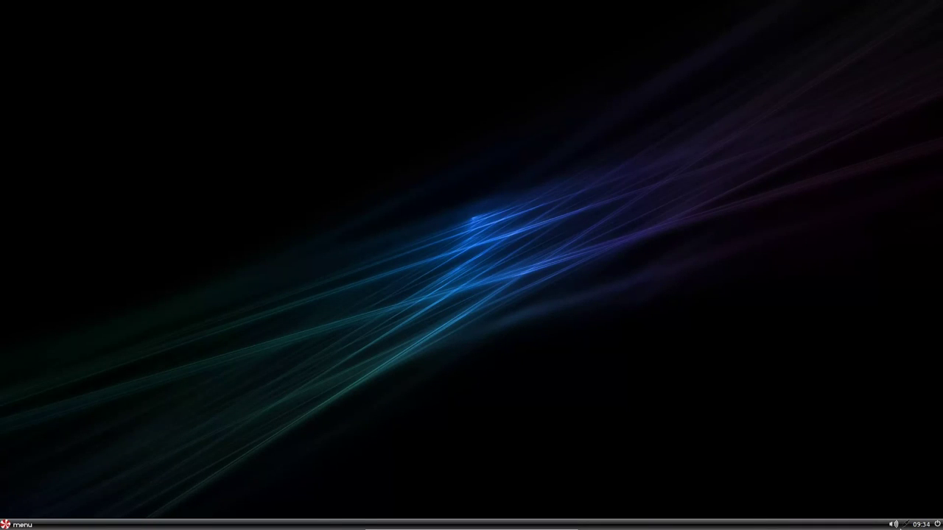
Look over the wired network connection menu, then bring up the application menu
click(906, 525)
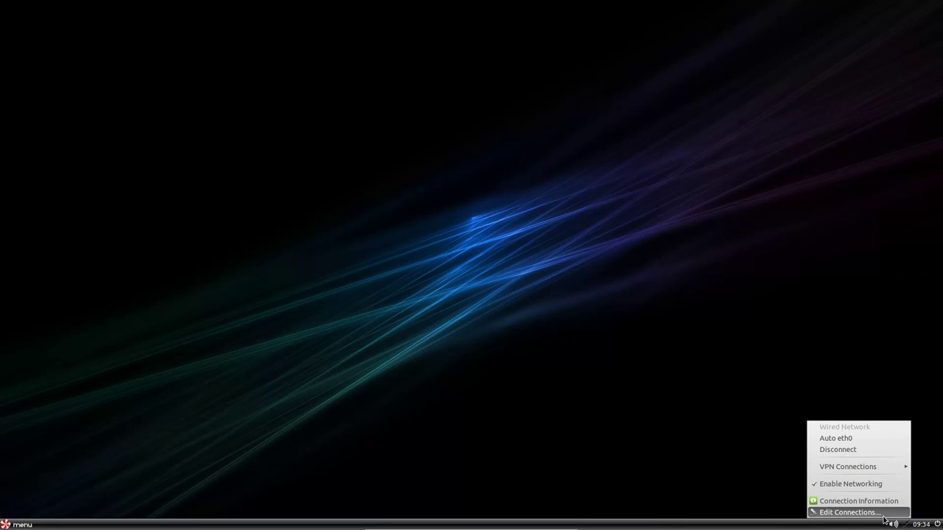
click(905, 525)
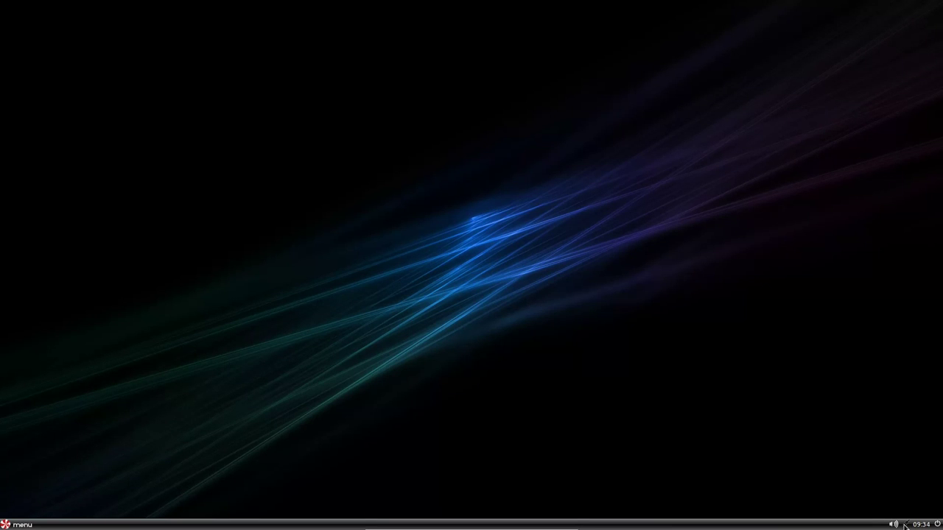
click(905, 525)
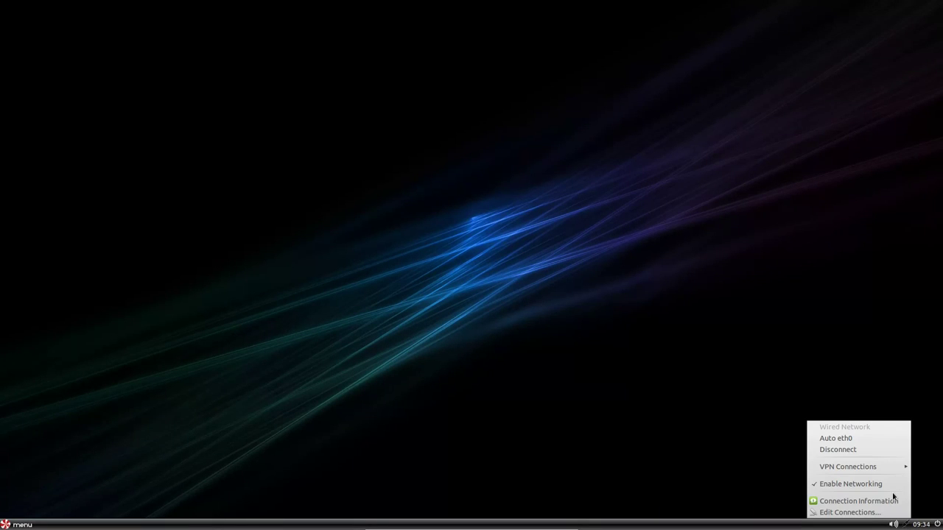
click(31, 493)
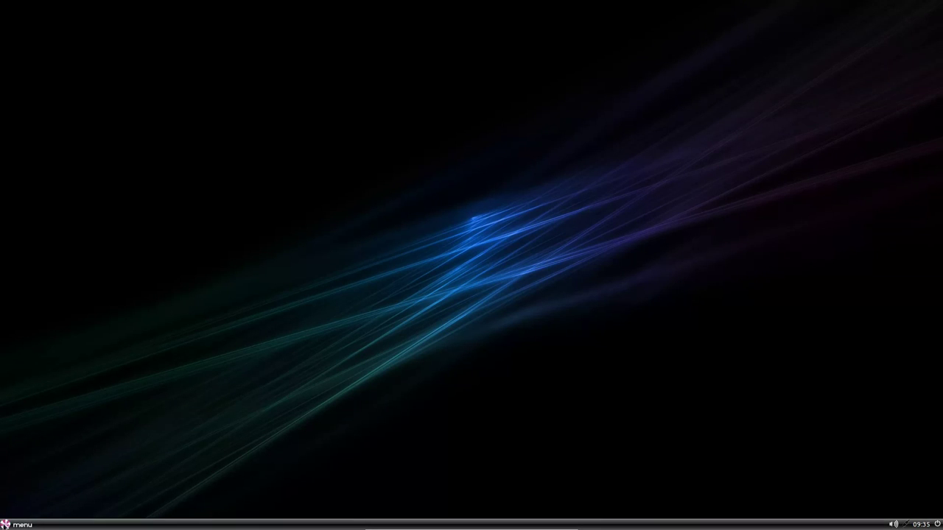
click(15, 524)
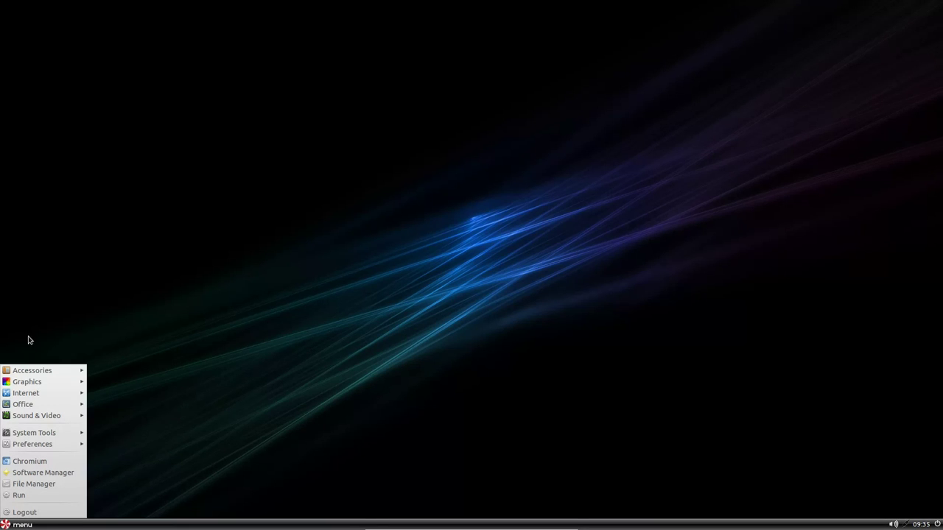
Browse the Accessories, Graphics and Office categories, ending on the Internet submenu
mouse_move(17, 380)
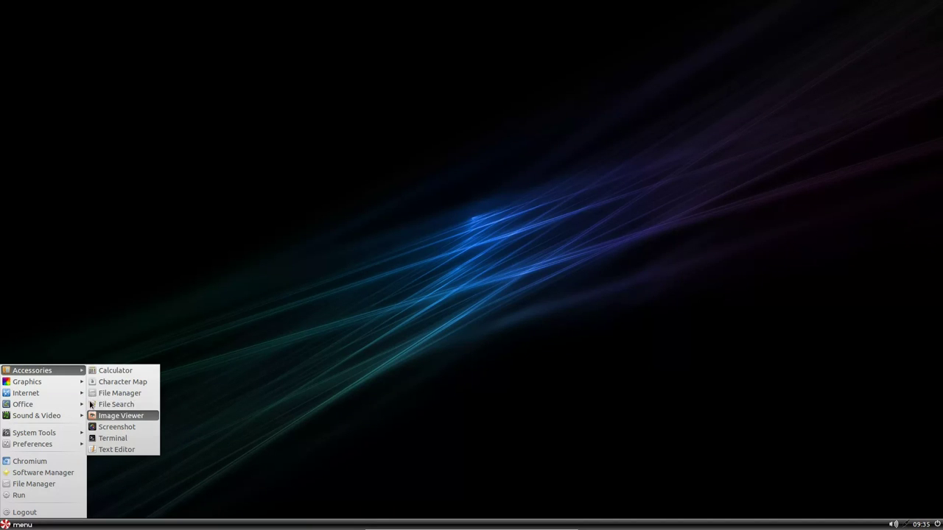
mouse_move(65, 382)
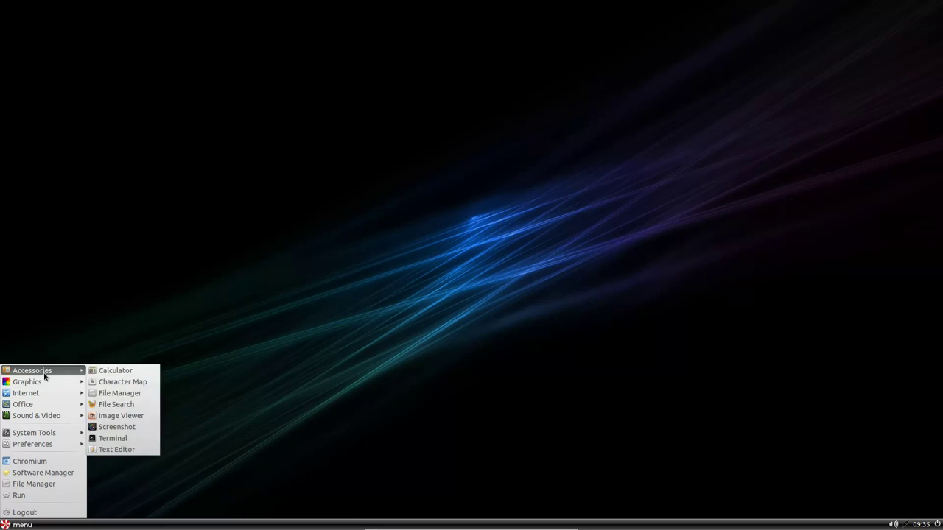
mouse_move(46, 395)
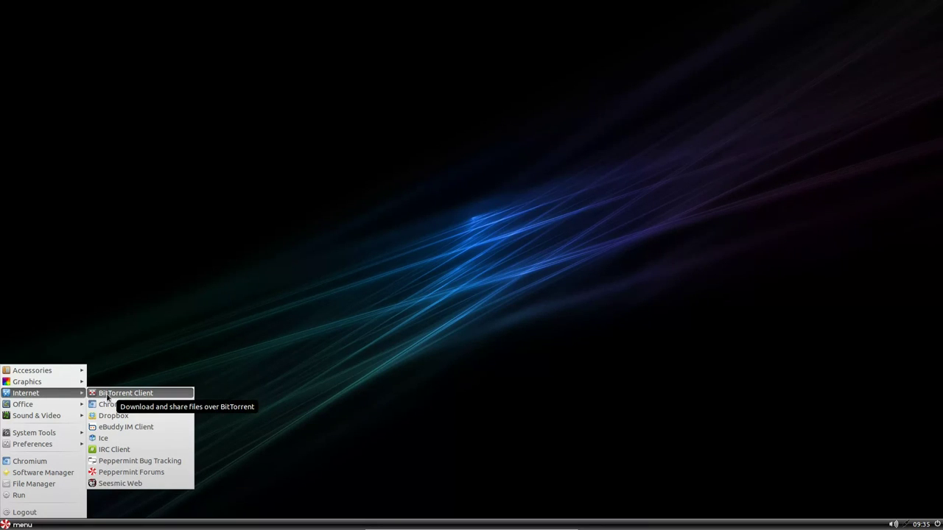
Launch Transmission, accept its file-sharing notice, quit it with Ctrl+Q, and reopen the menu
click(107, 396)
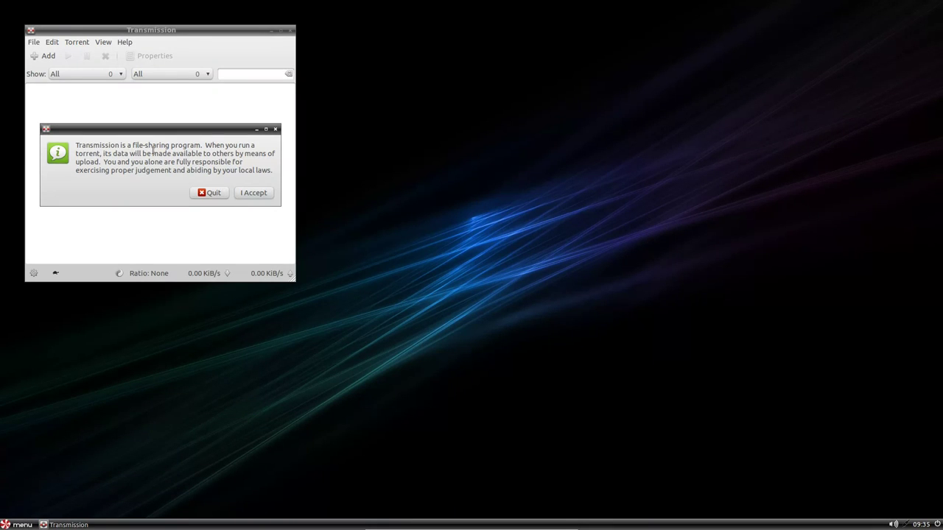
click(251, 194)
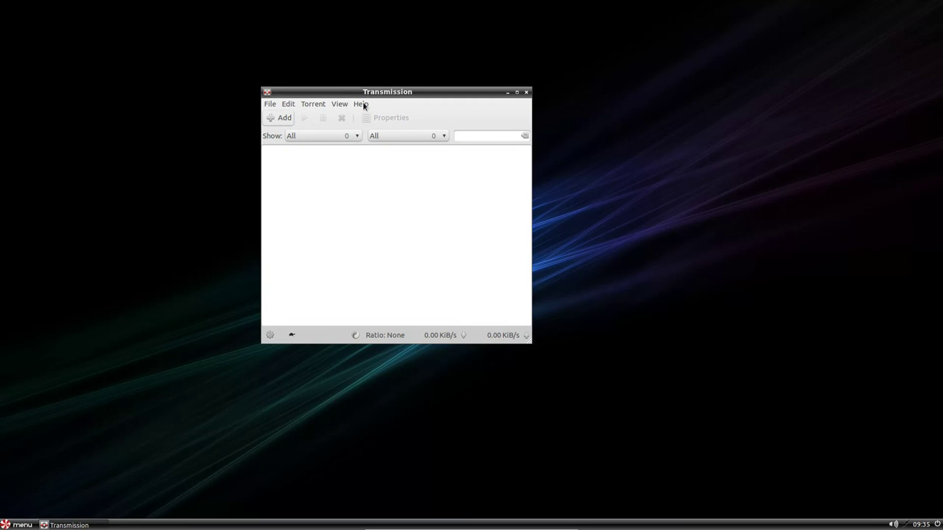
key(ctrl+q)
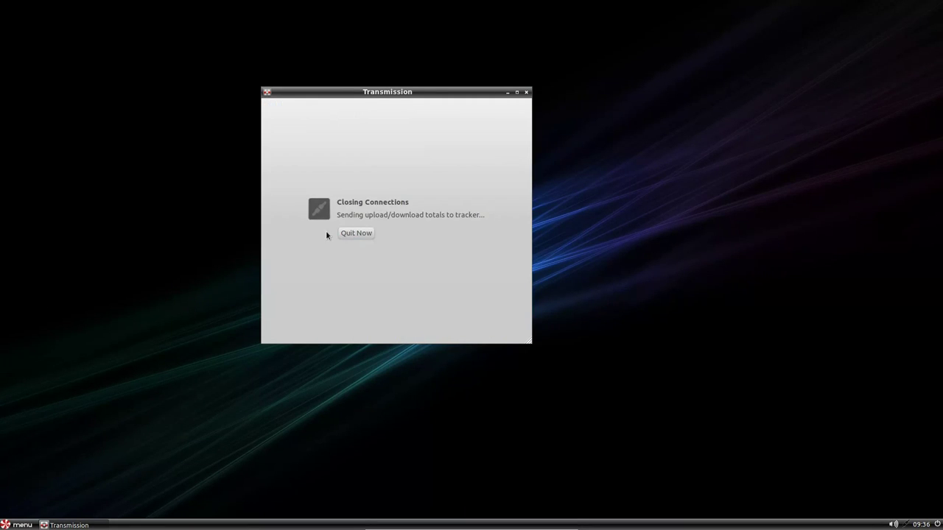
click(9, 524)
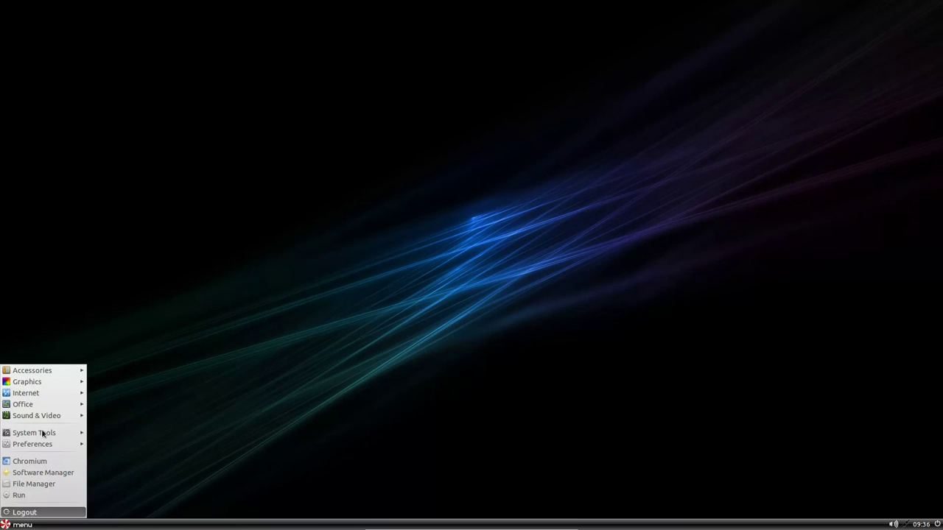
Launch Dropbox from the Internet category of the menu
mouse_move(42, 394)
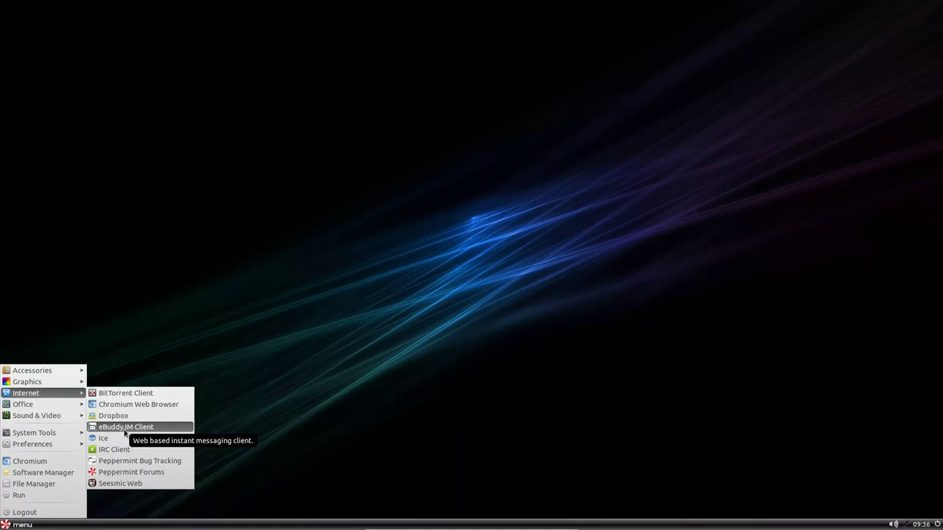
click(118, 417)
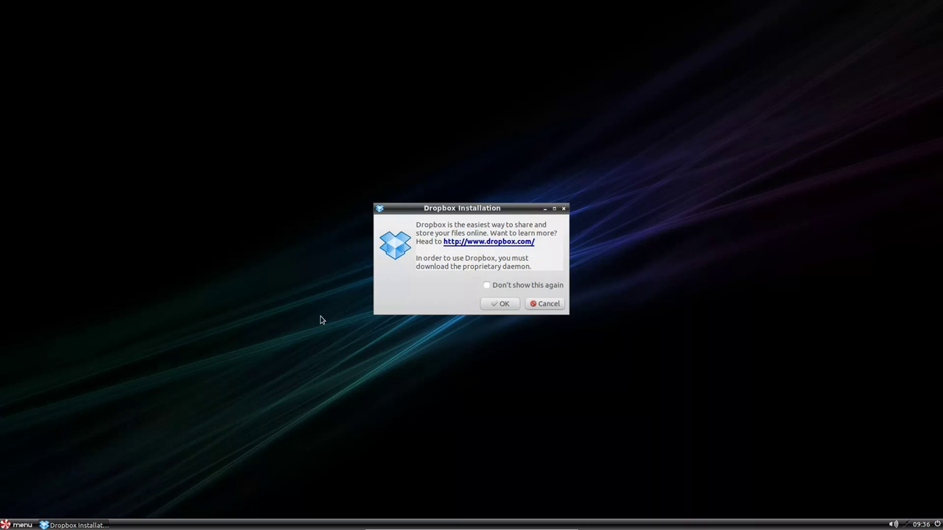
Approve downloading the Dropbox daemon, then show the Internet applications submenu
click(513, 304)
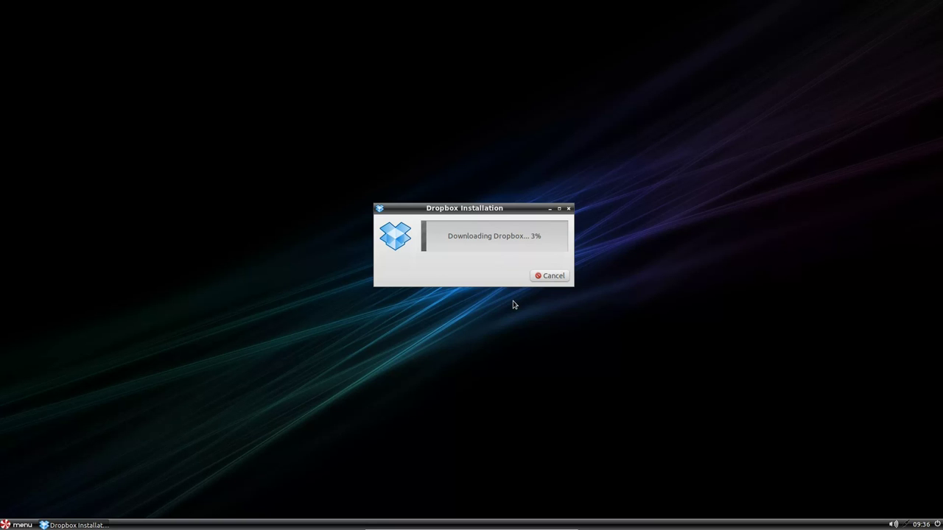
click(16, 525)
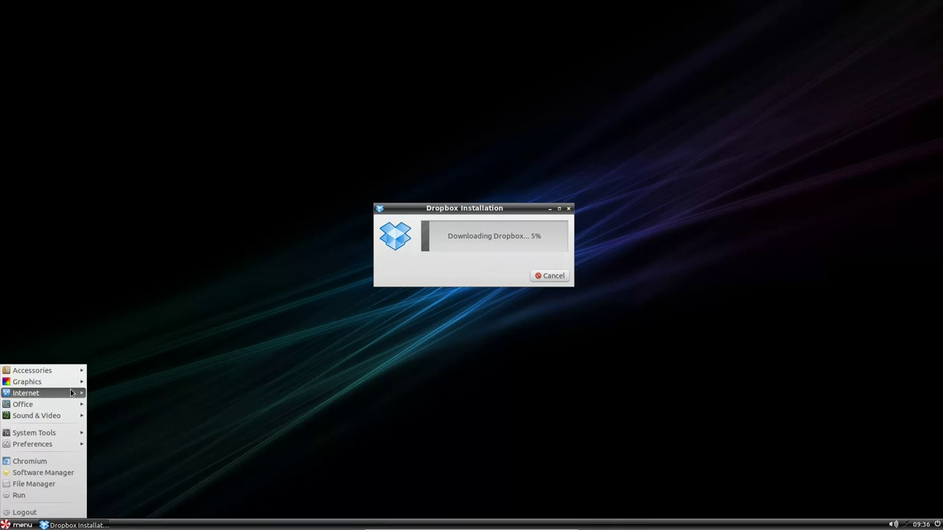
mouse_move(77, 393)
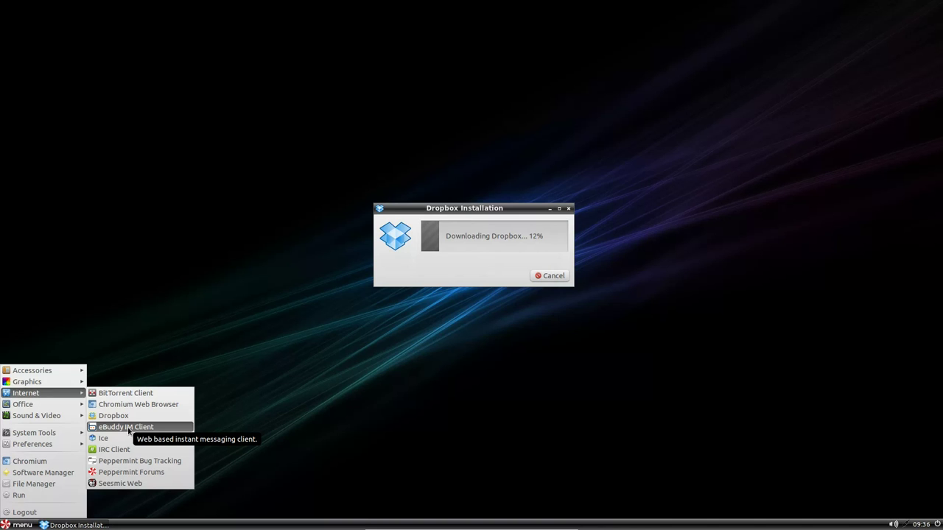
In eBuddy, switch to Google Talk and sign in with the account's e-mail and password
key(Escape)
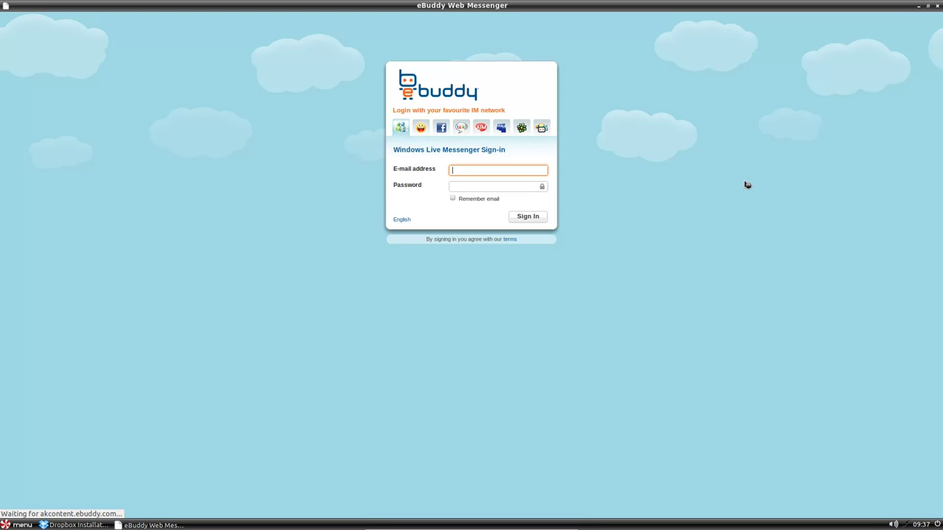
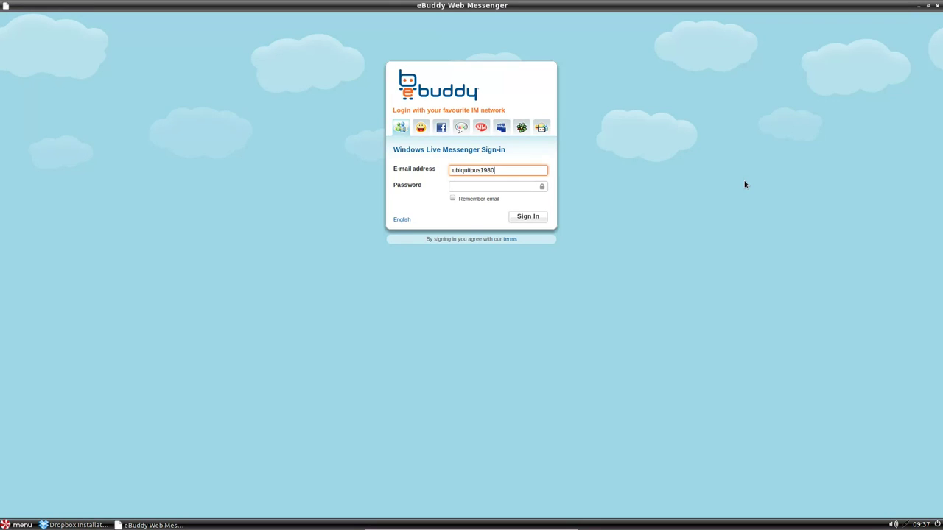
click(461, 128)
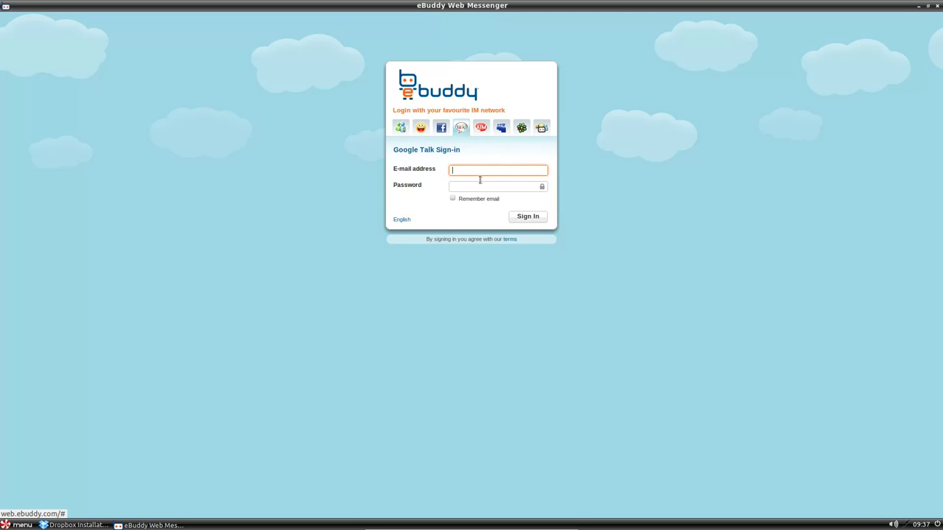
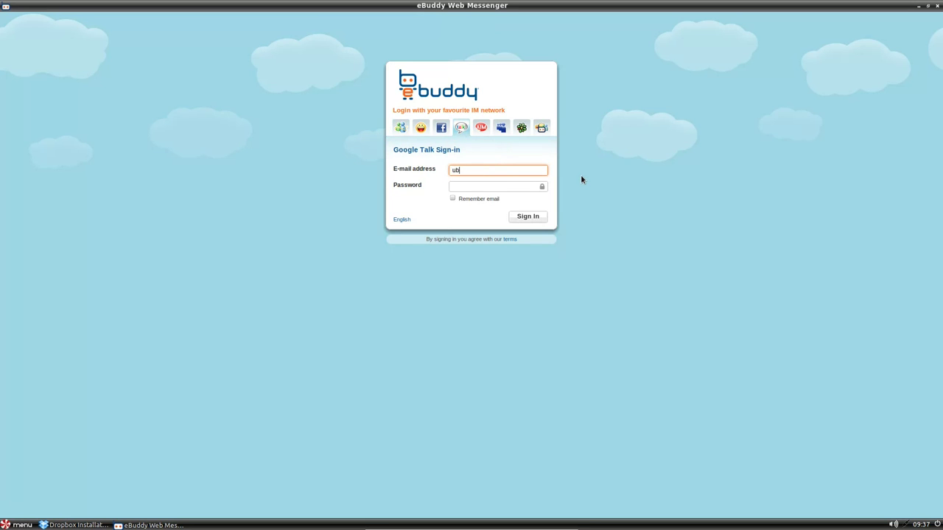
key(Tab)
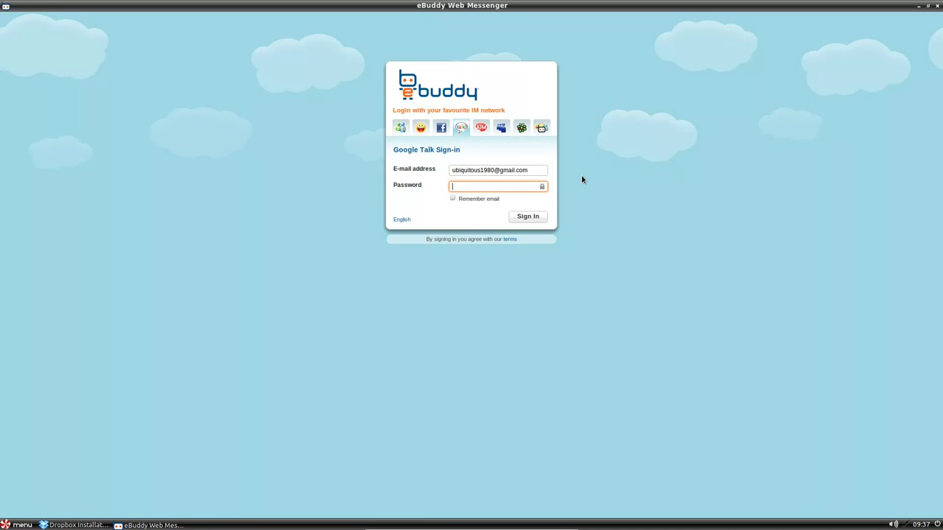
text(••••••••••)
click(526, 219)
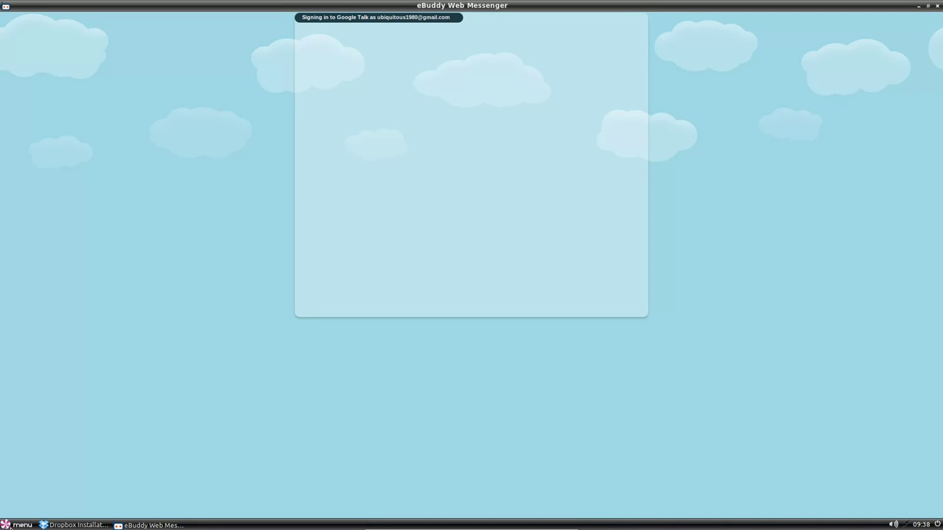
Minimize eBuddy and add the Google Docs launcher from Menu > Office to the desktop
click(918, 6)
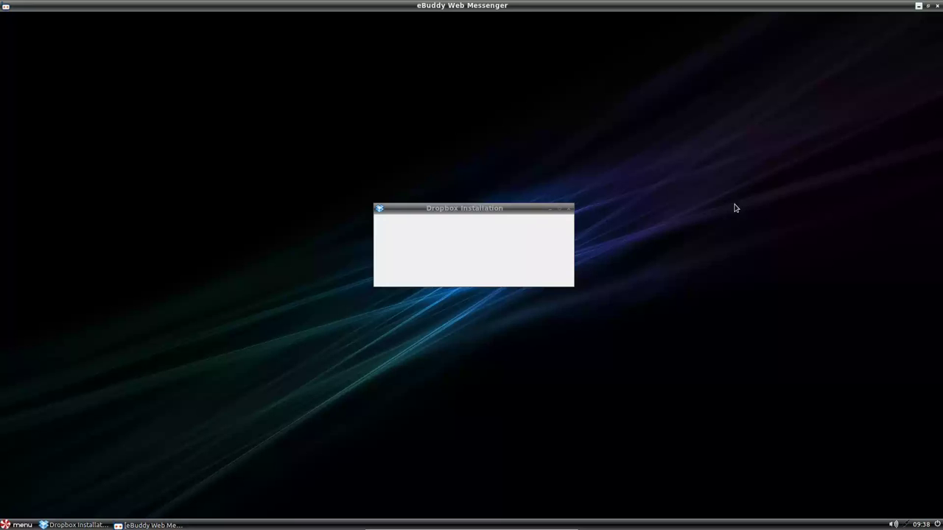
click(22, 524)
mouse_move(35, 392)
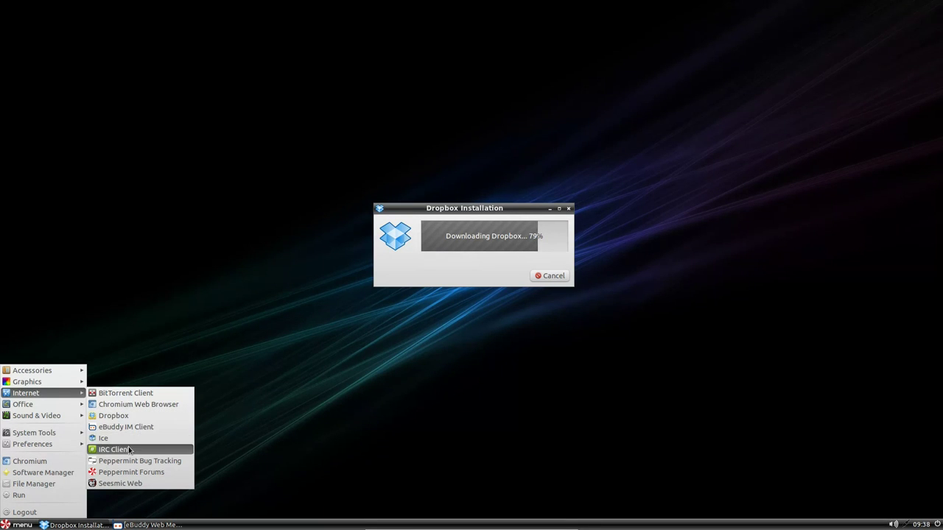
mouse_move(47, 409)
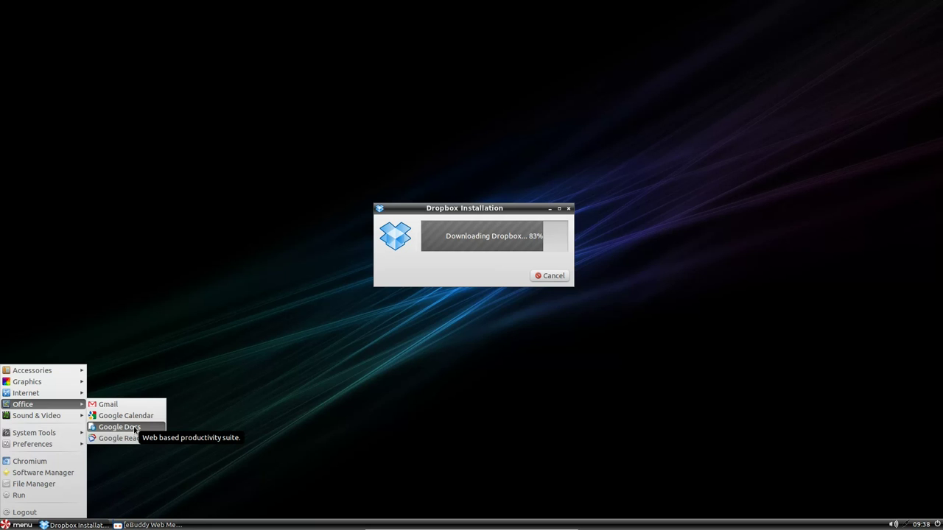
right_click(136, 431)
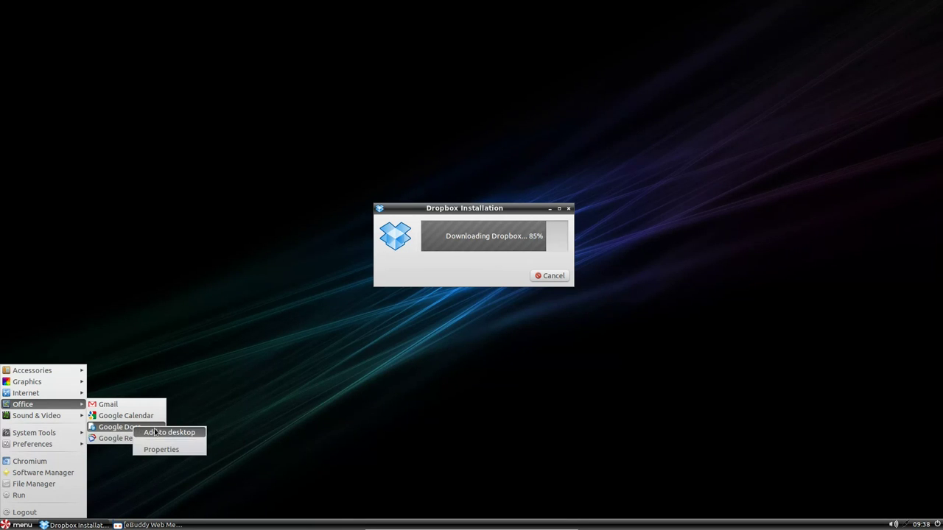
click(156, 434)
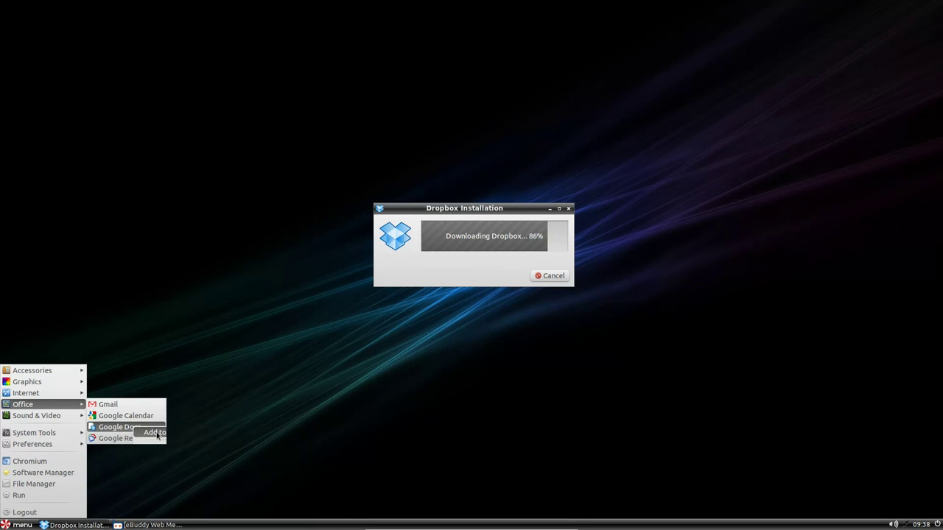
View the Google Docs desktop icon's file properties, then close them
click(137, 266)
right_click(28, 19)
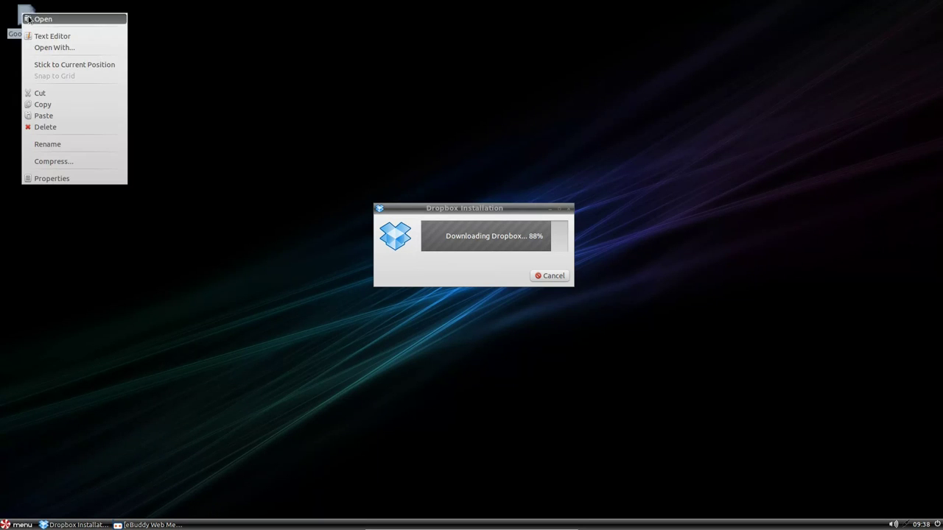
click(80, 180)
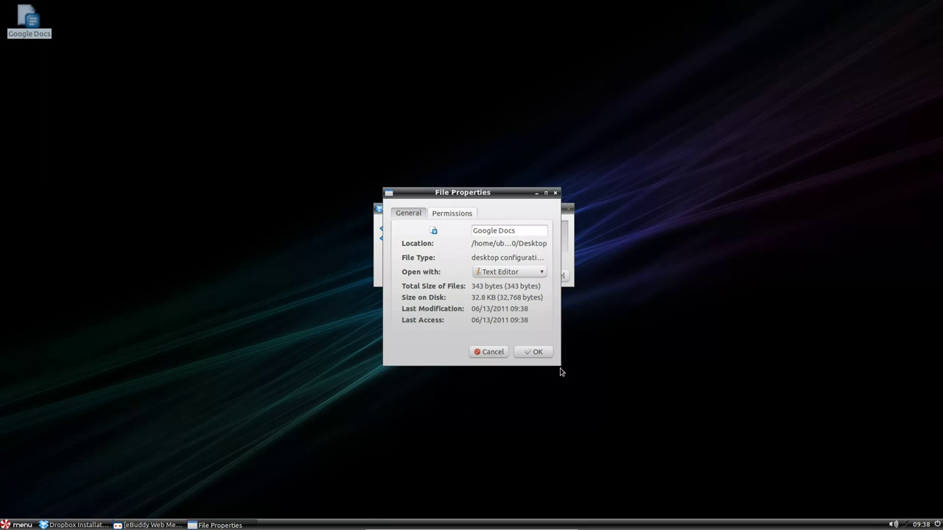
click(554, 193)
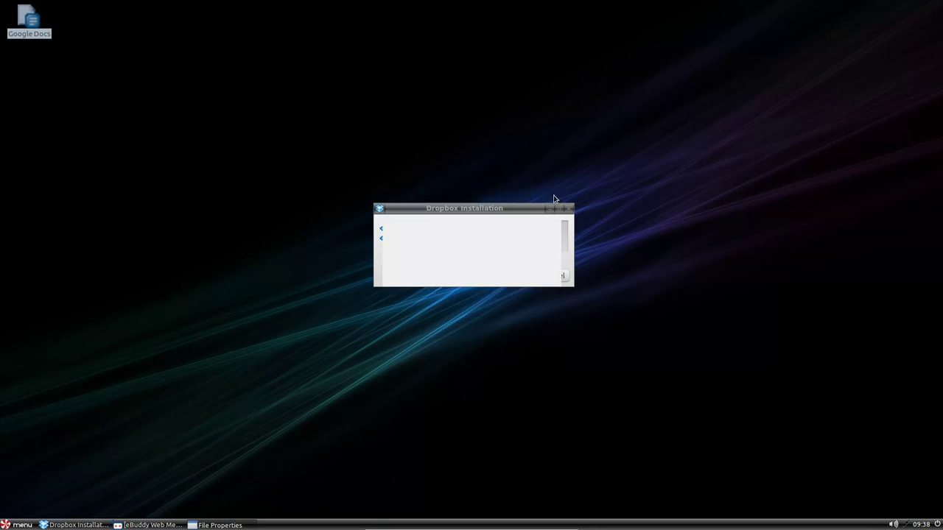
Open google_docs.desktop in the Text Editor and select --app in its Exec line
right_click(26, 19)
click(246, 215)
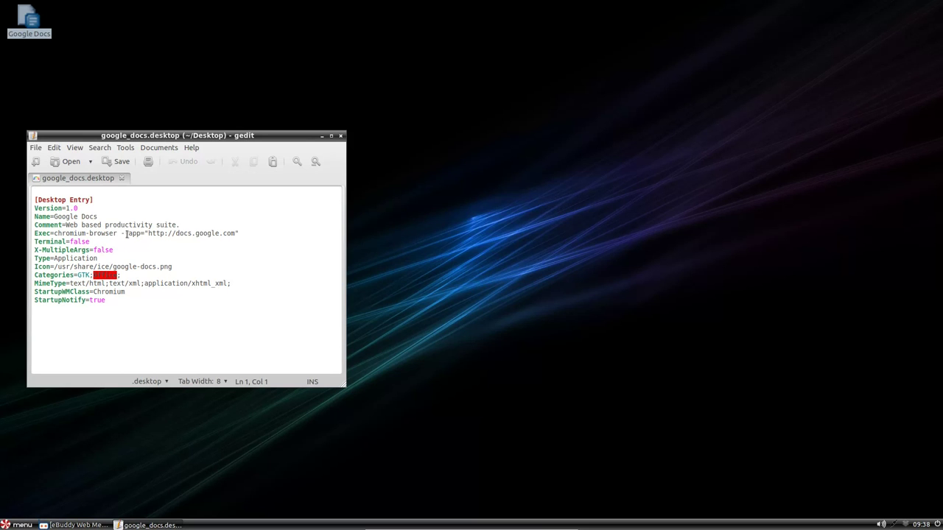
drag(141, 233, 121, 233)
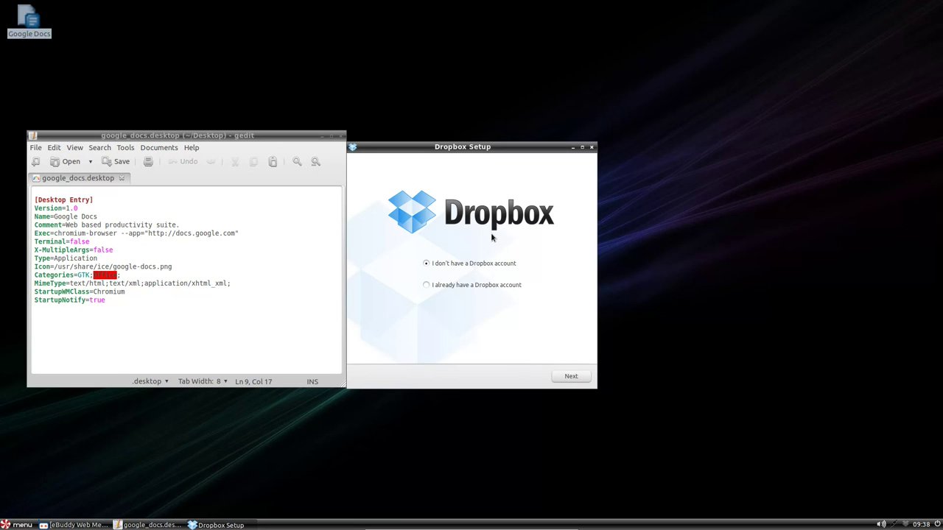
Create a new Dropbox account on the free 2 GB plan and install with Typical setup
click(572, 376)
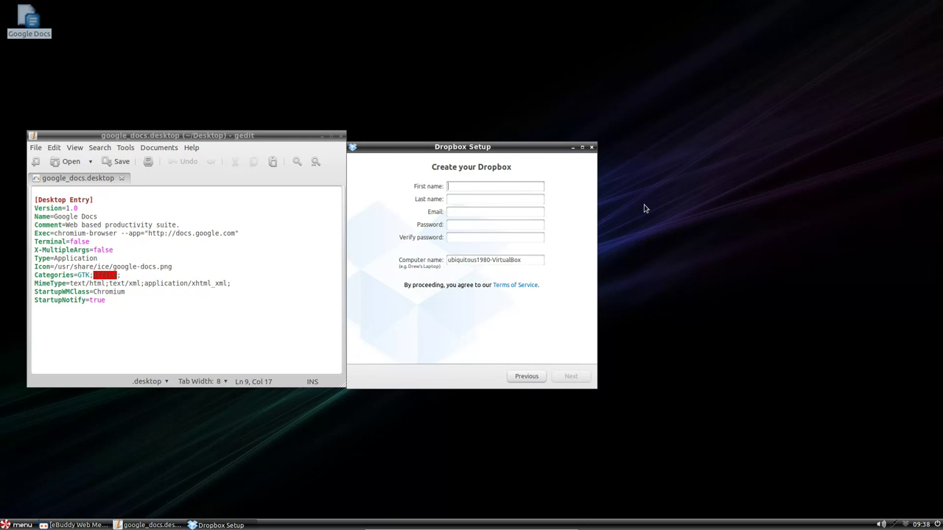
text(u)
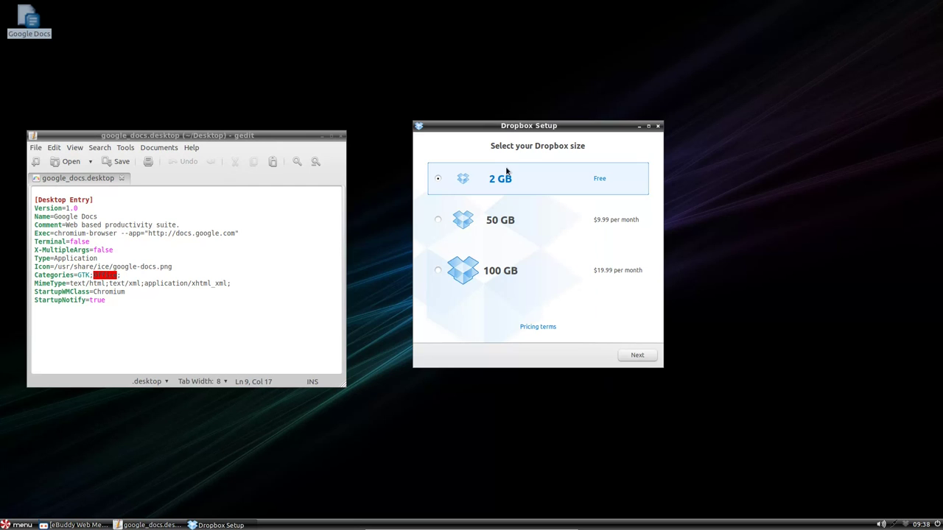
click(633, 356)
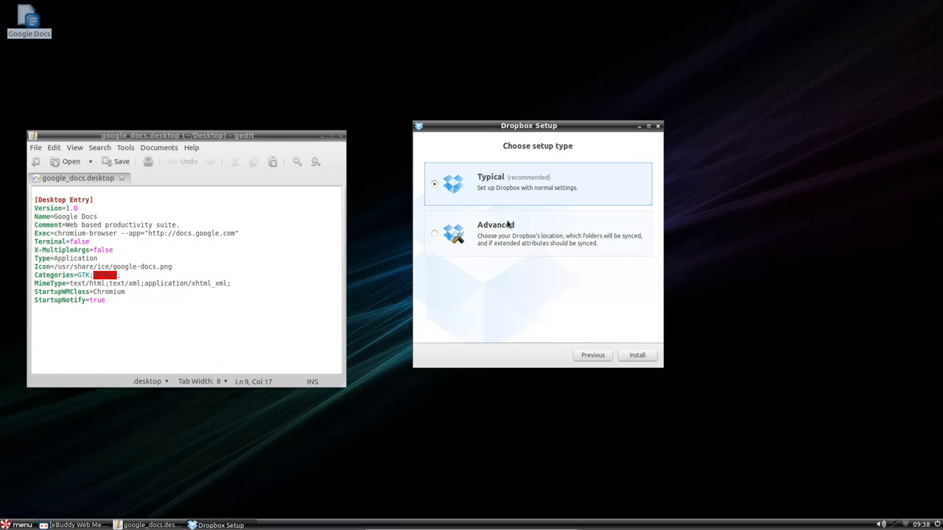
click(630, 355)
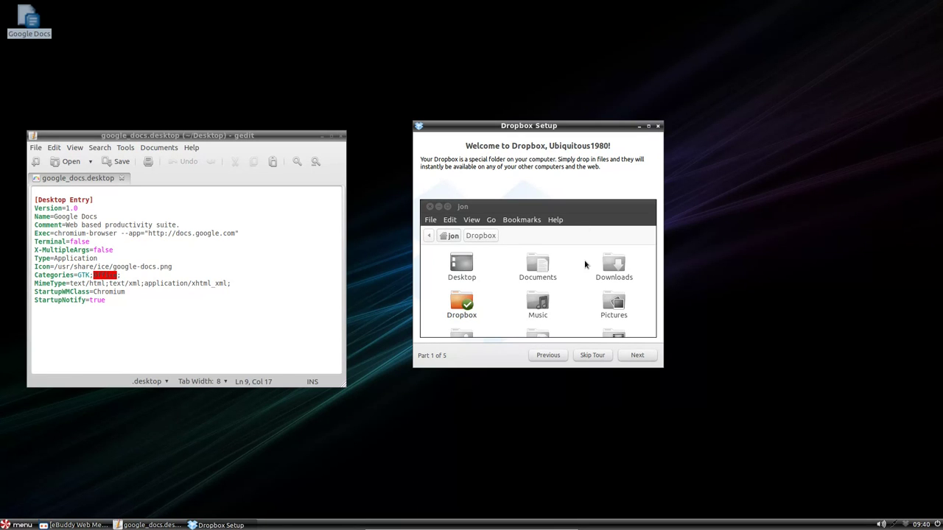
Advance through the Dropbox tour pages to the final 'That's it!' page
click(638, 355)
click(638, 356)
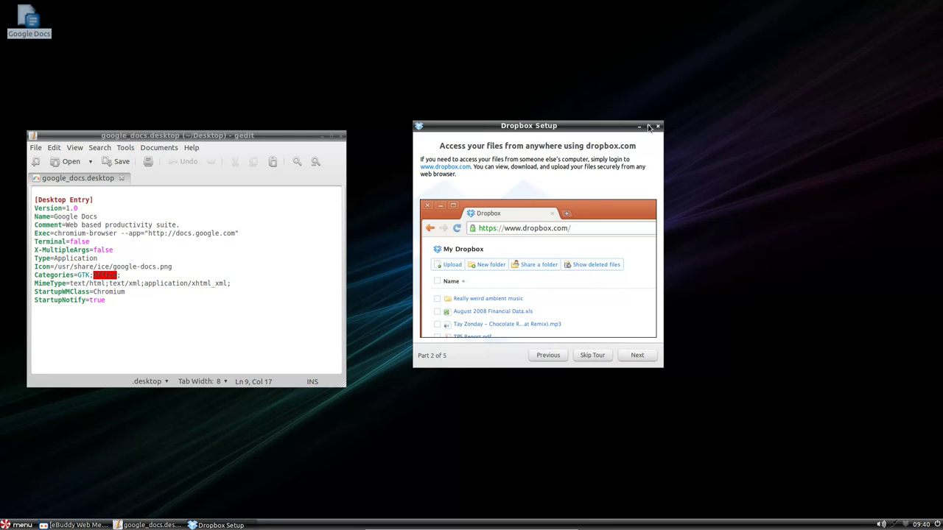
click(638, 355)
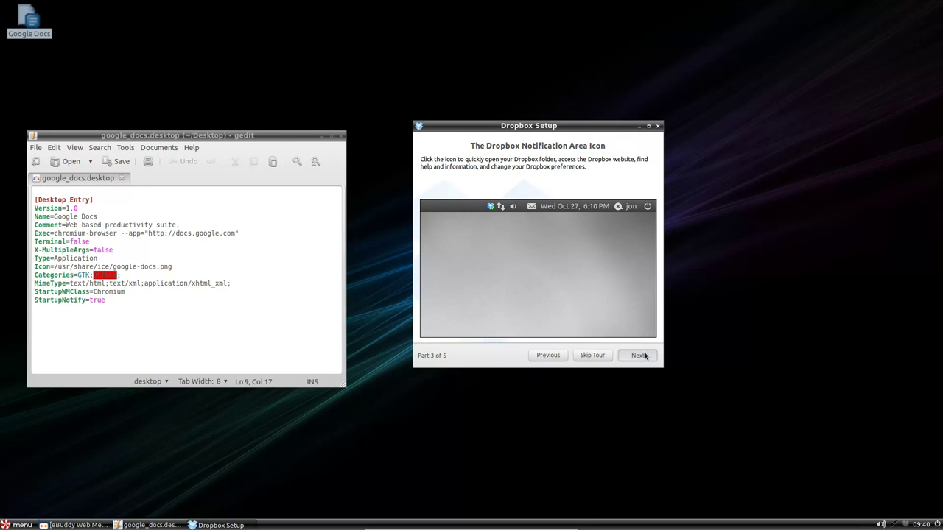
click(594, 355)
click(599, 358)
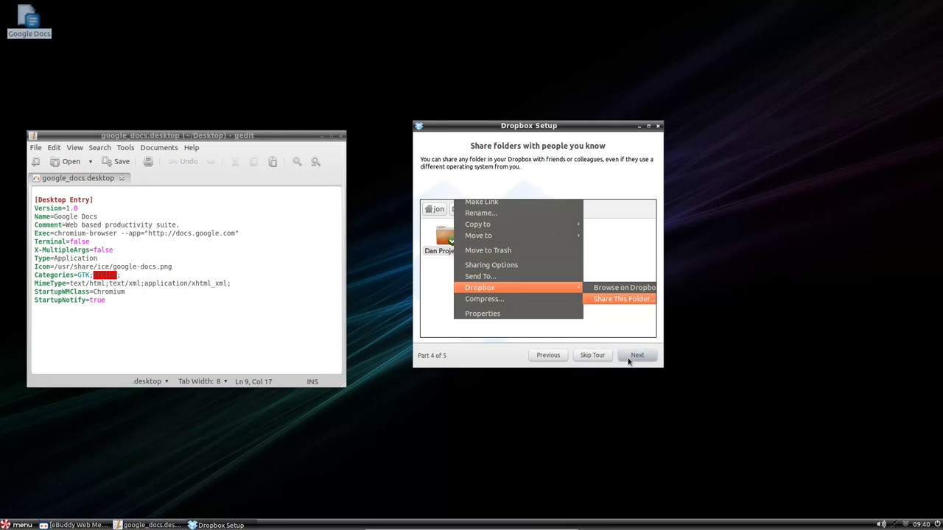
click(628, 358)
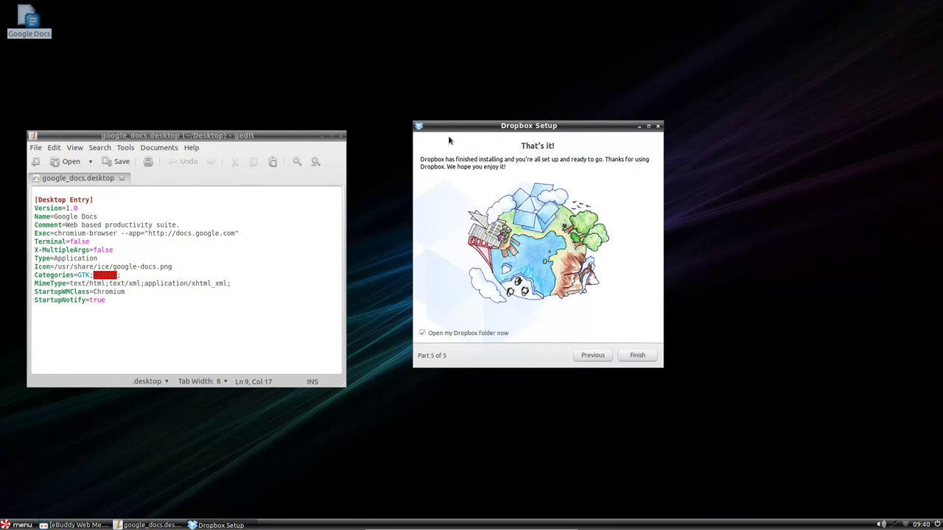
Finish Dropbox Setup, open and close the Menu, and dismiss the 'Could not grab your mouse' error
click(637, 357)
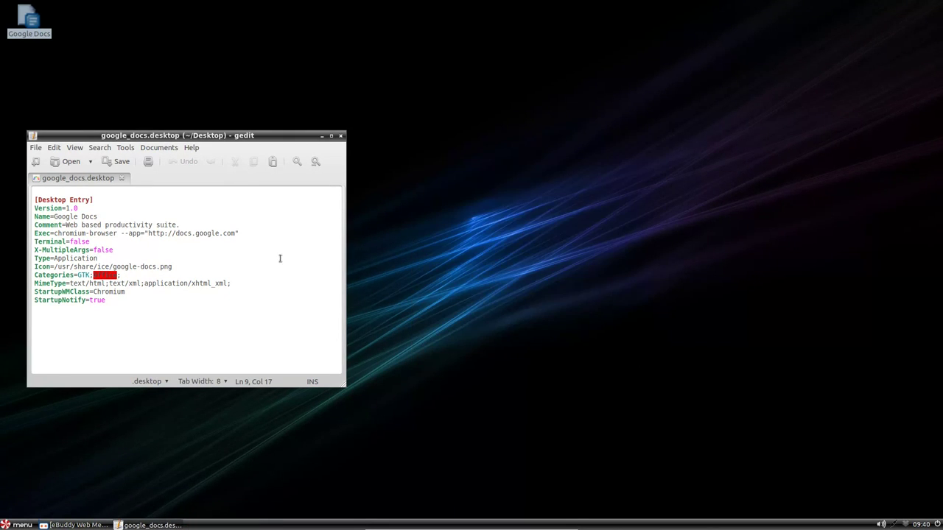
key(super)
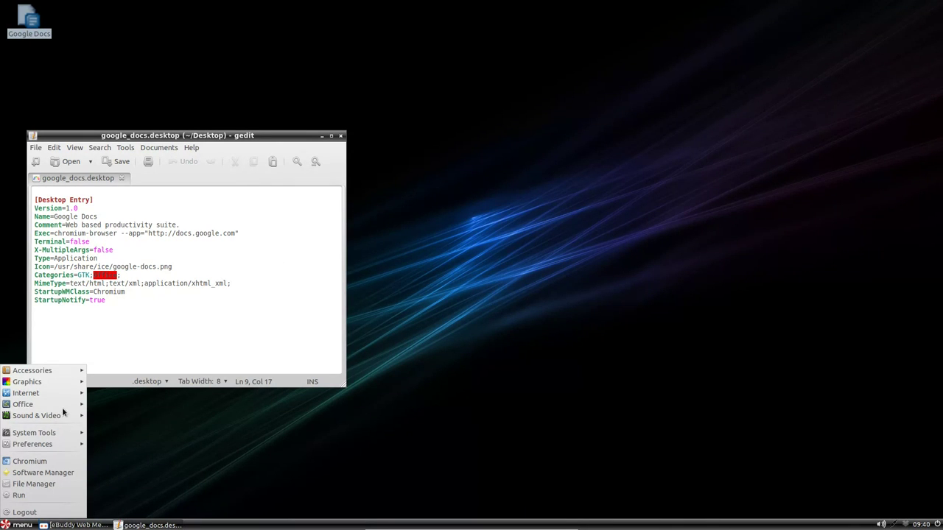
click(223, 446)
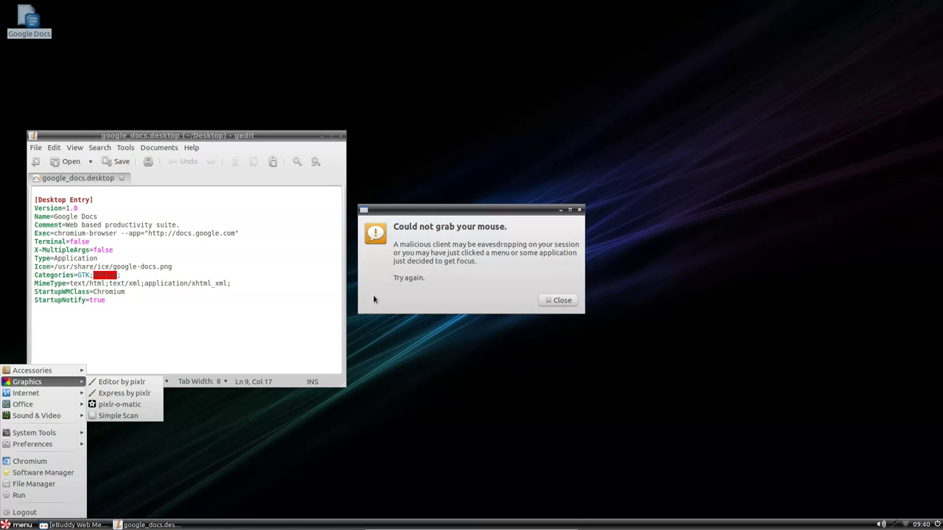
click(417, 267)
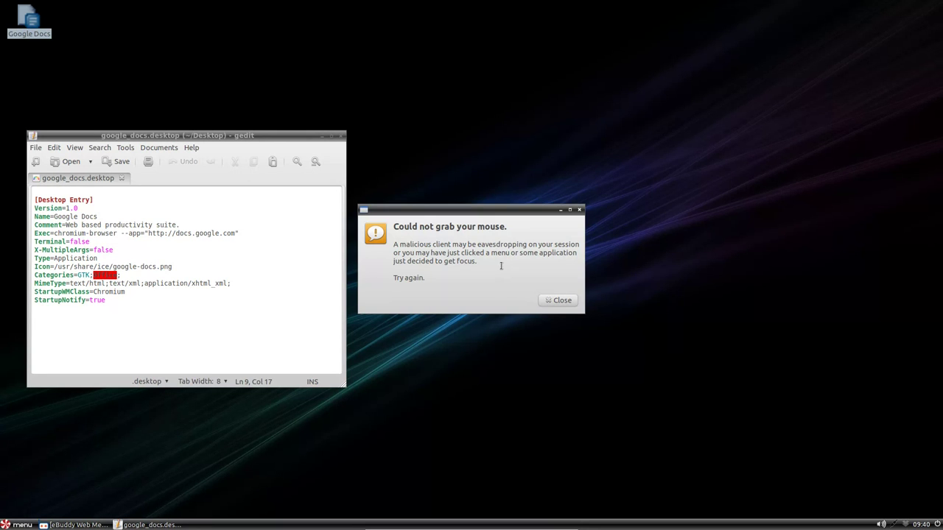
click(561, 301)
Sign eBuddy out of Google Talk, confirm with OK, and close the messenger window
click(75, 525)
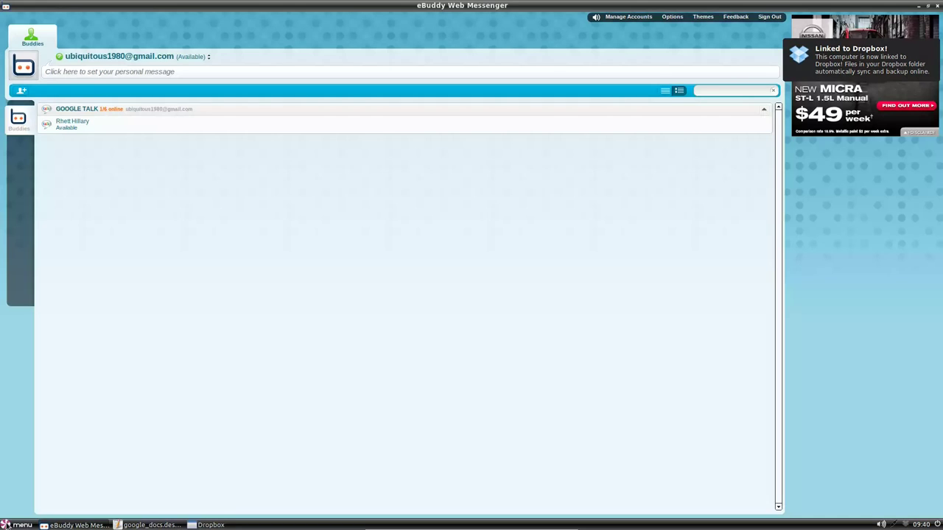
click(16, 525)
key(Escape)
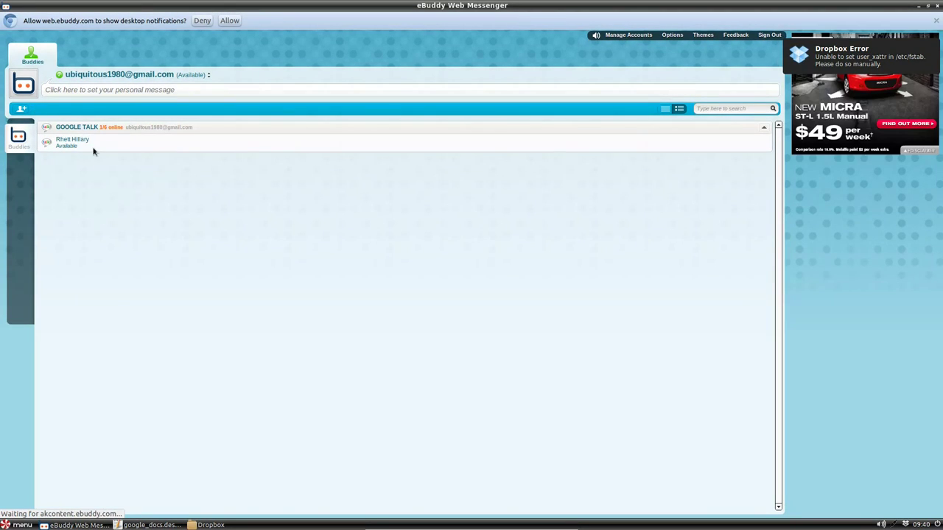
click(769, 36)
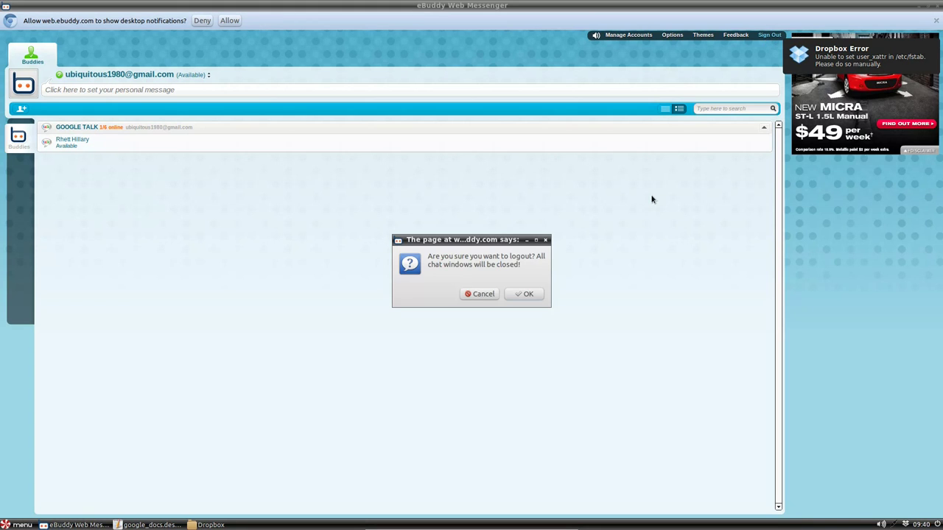
click(537, 298)
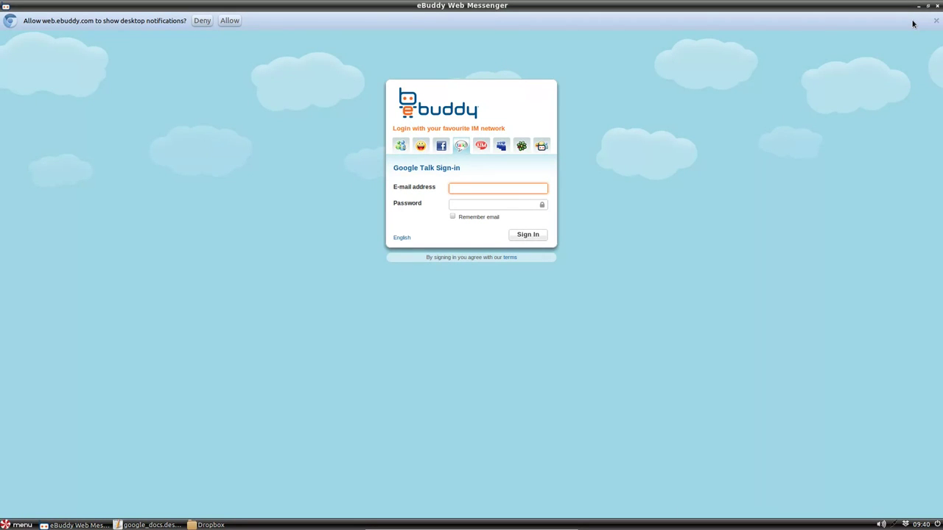
click(936, 8)
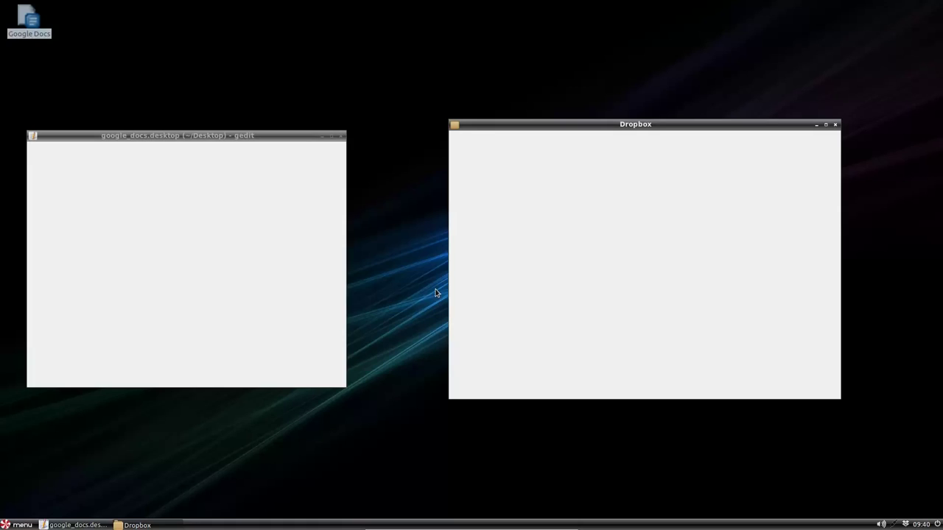
Close the gedit window showing google_docs.desktop
click(339, 140)
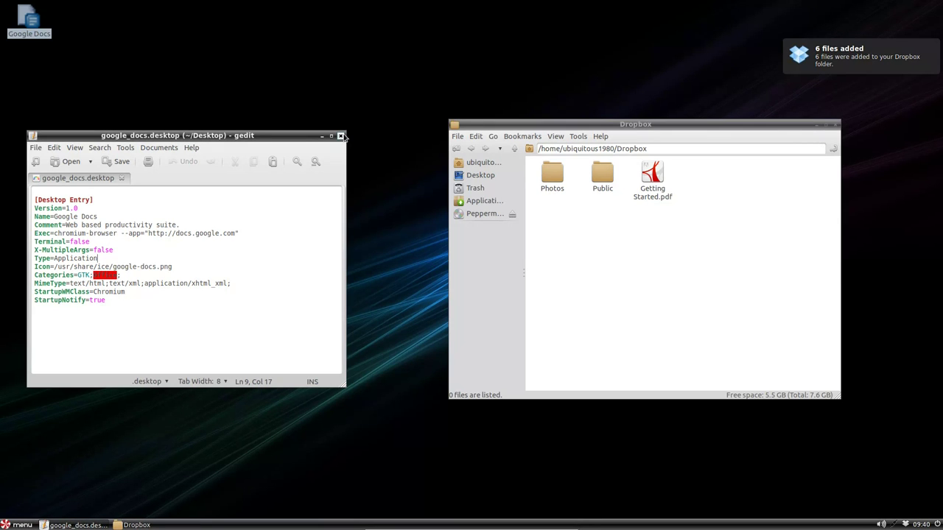
click(340, 135)
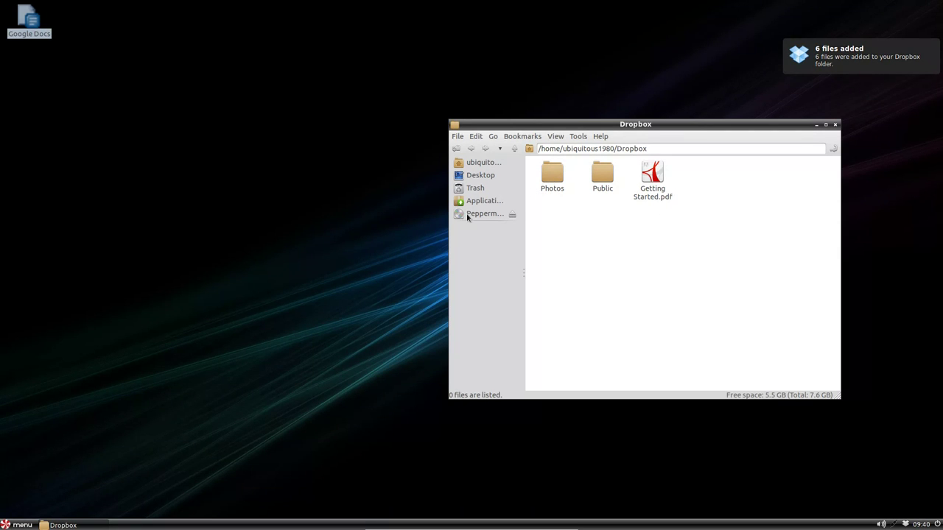
click(16, 525)
mouse_move(62, 405)
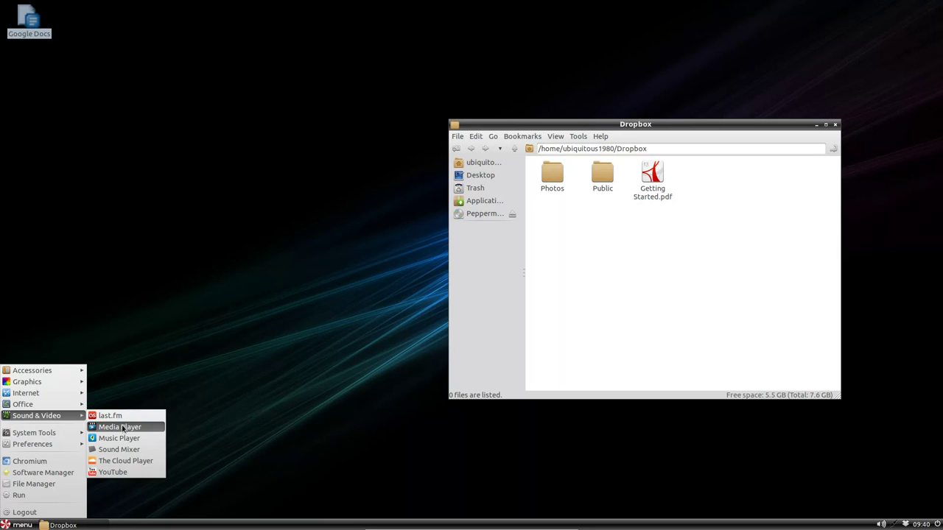
click(148, 416)
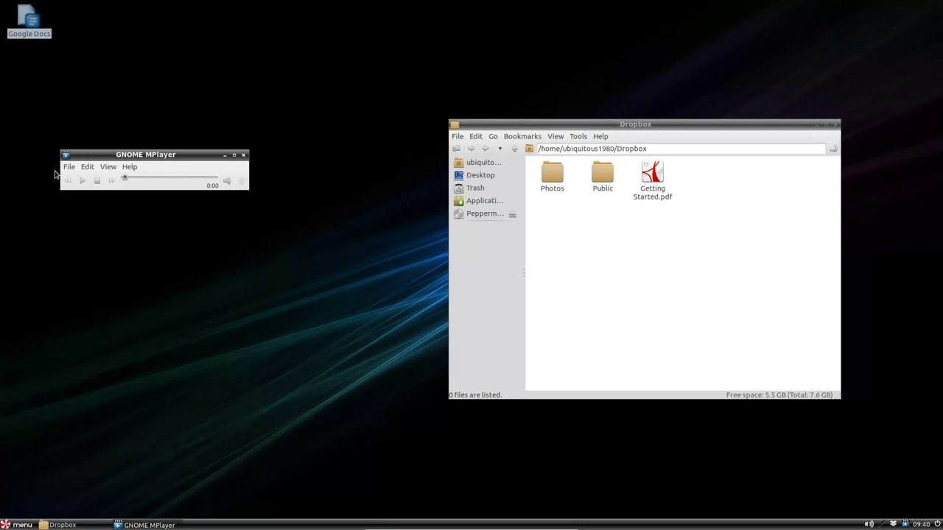
drag(162, 155, 198, 124)
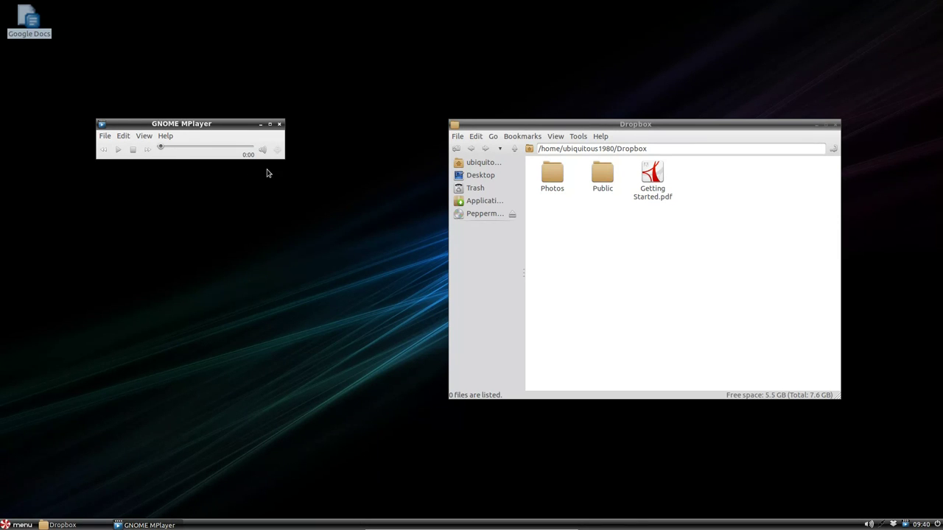
drag(244, 126, 264, 140)
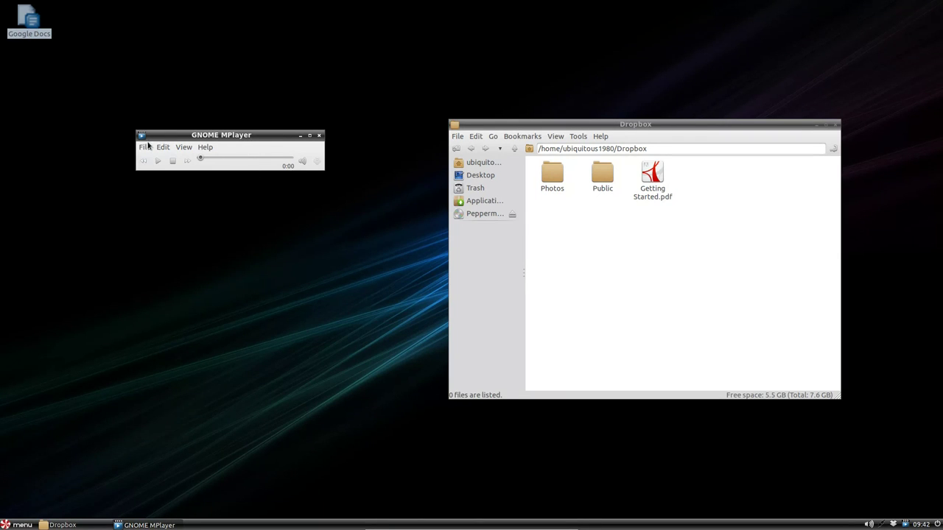
click(145, 146)
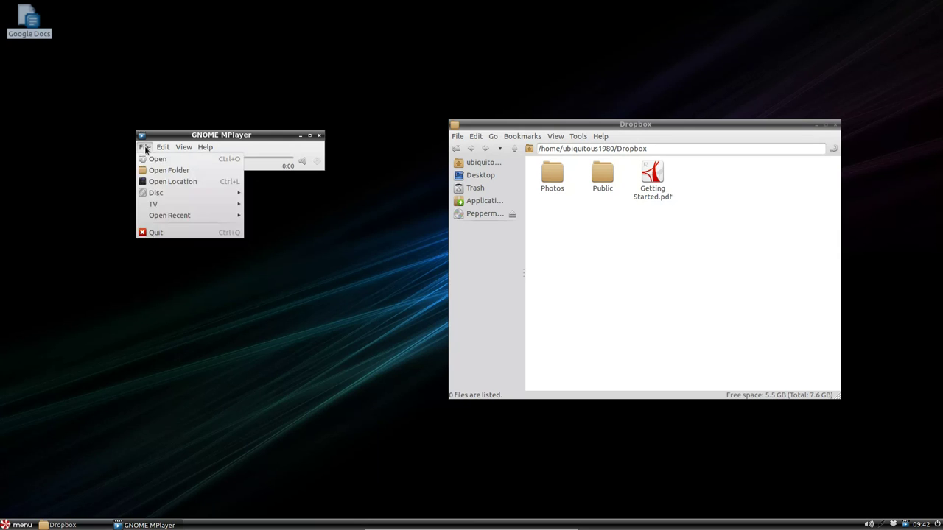
click(173, 234)
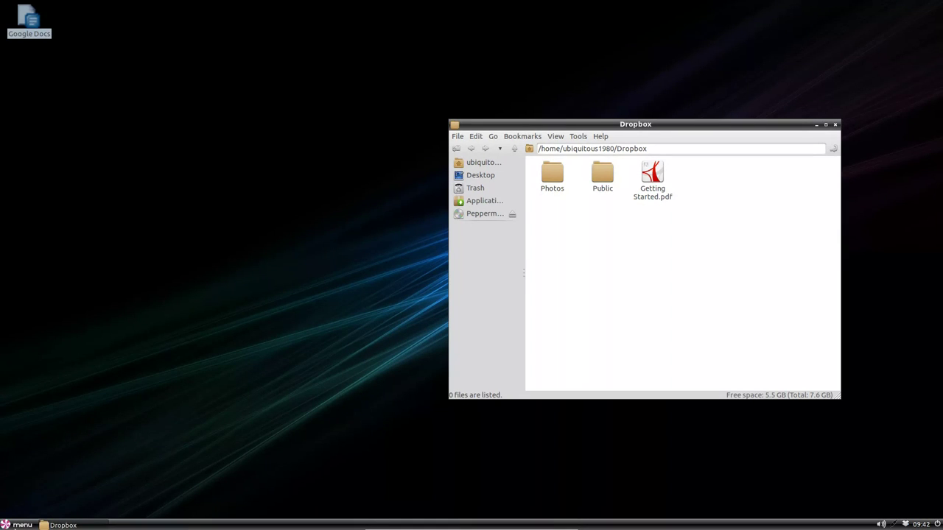
click(21, 524)
mouse_move(44, 415)
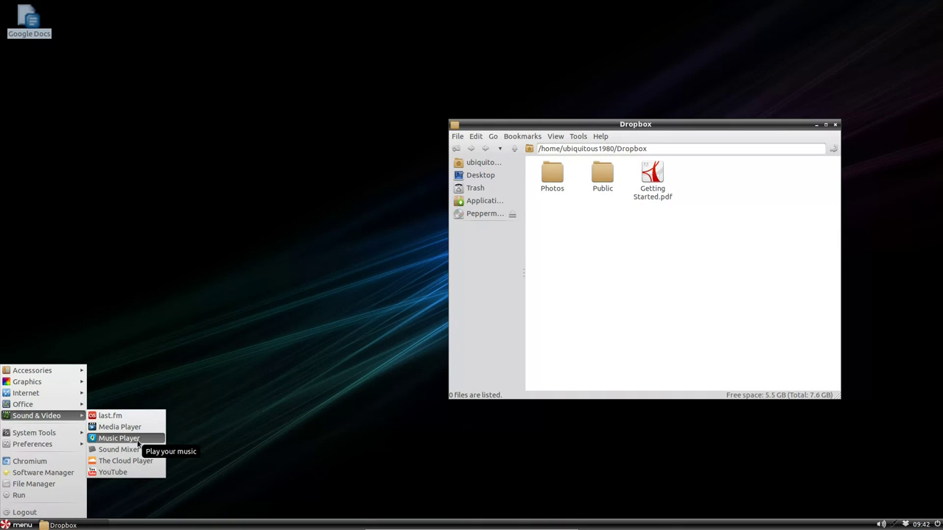
click(137, 441)
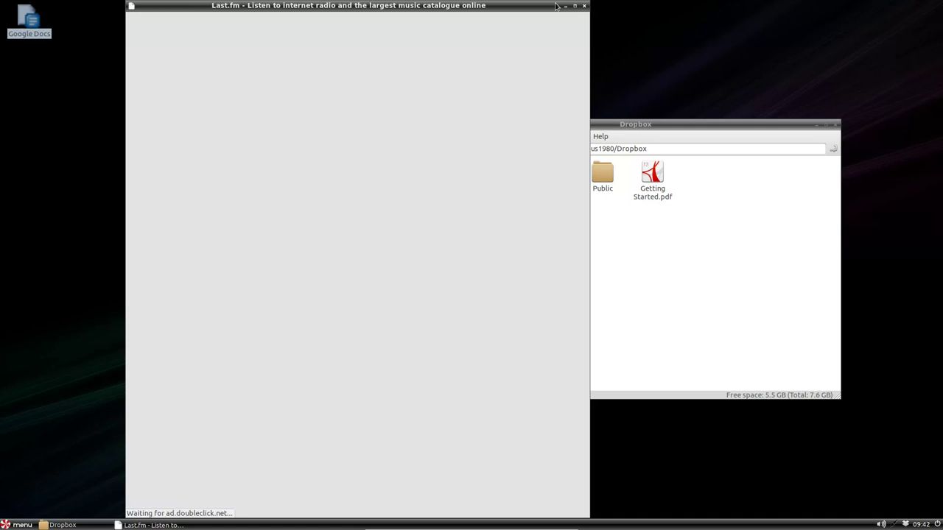
click(575, 6)
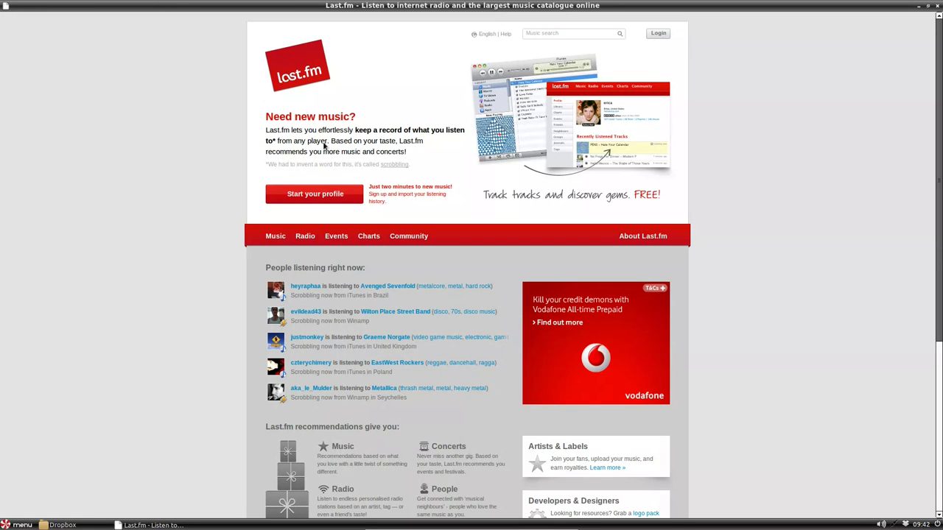
scroll(881, 383, down, 1)
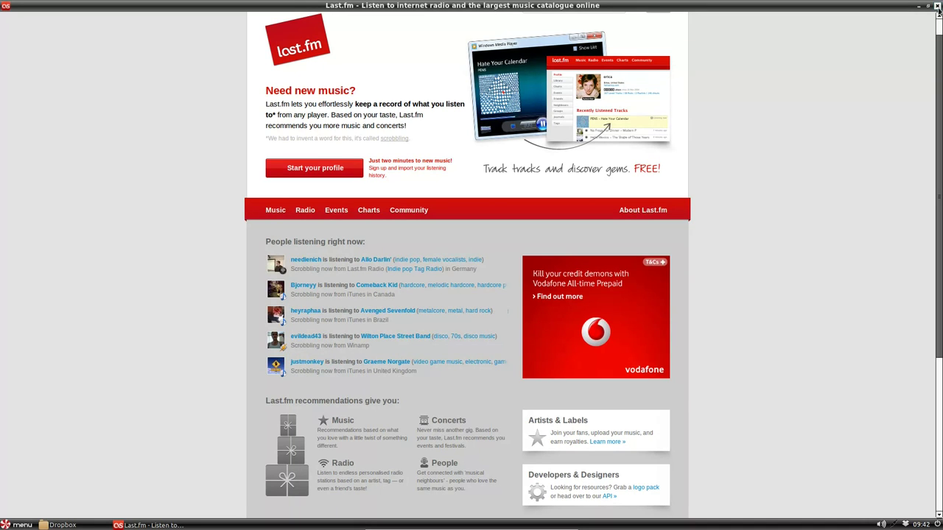
click(936, 6)
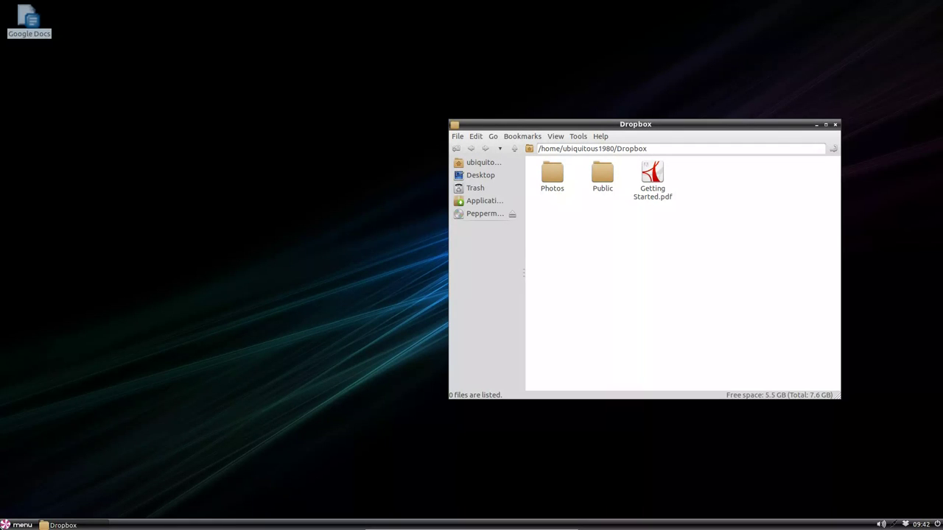
click(16, 525)
mouse_move(62, 404)
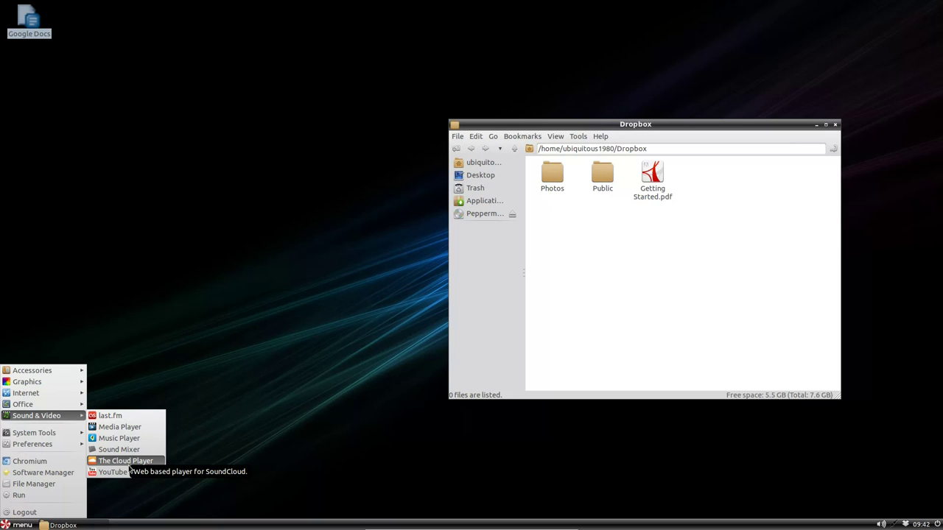
click(130, 464)
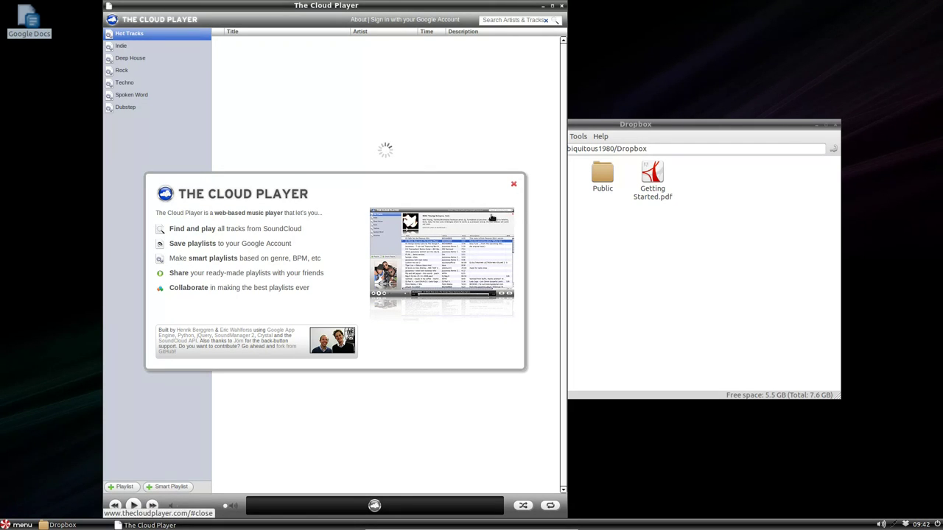
click(493, 219)
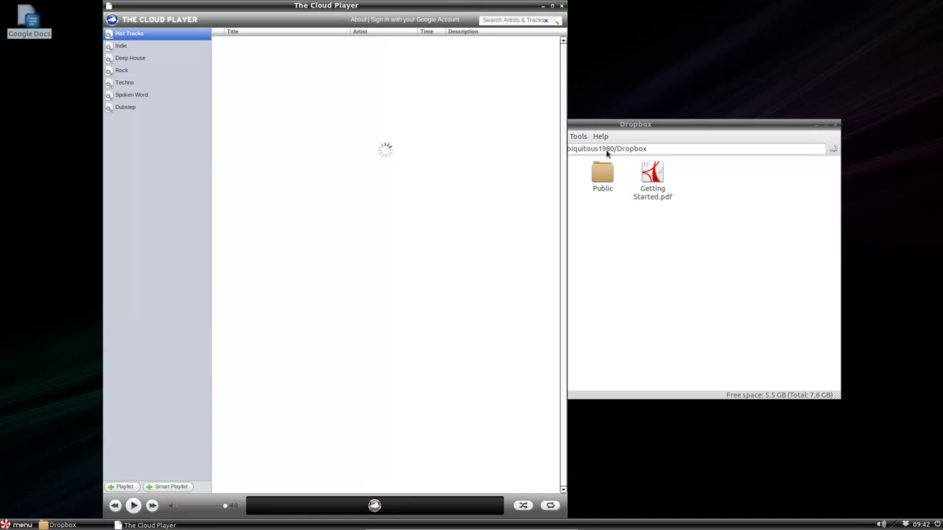
click(552, 6)
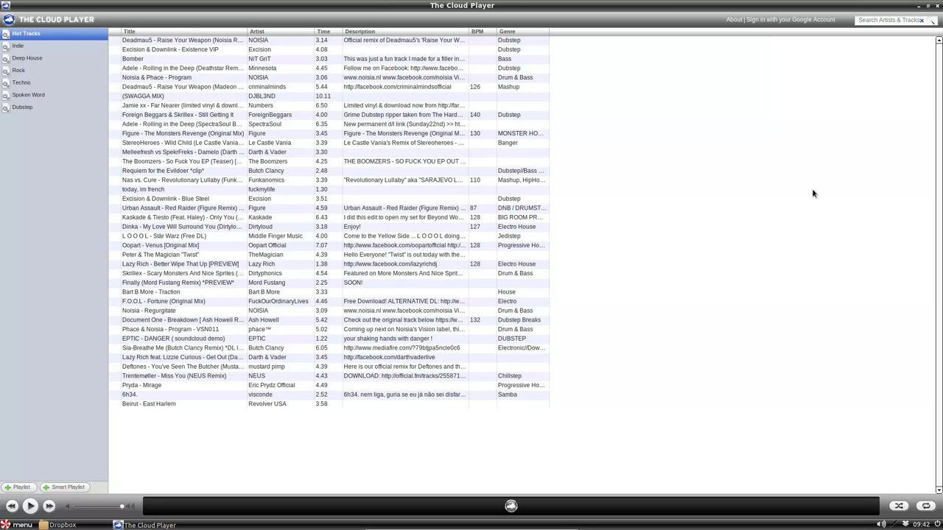
click(937, 5)
click(4, 523)
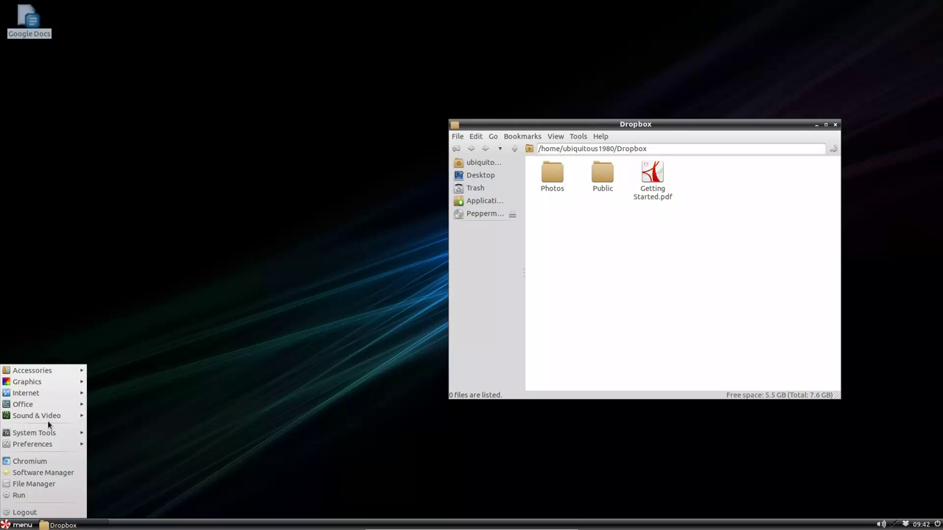
mouse_move(43, 433)
click(117, 372)
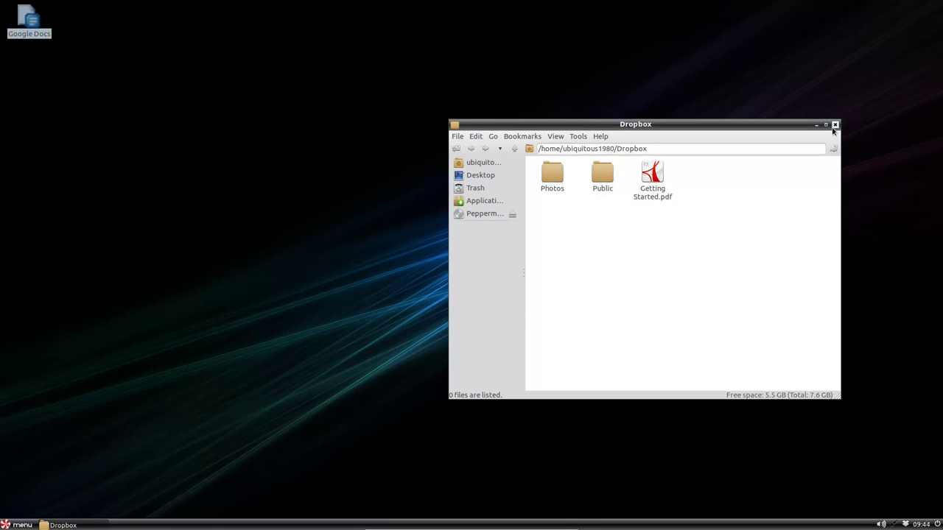
click(3, 521)
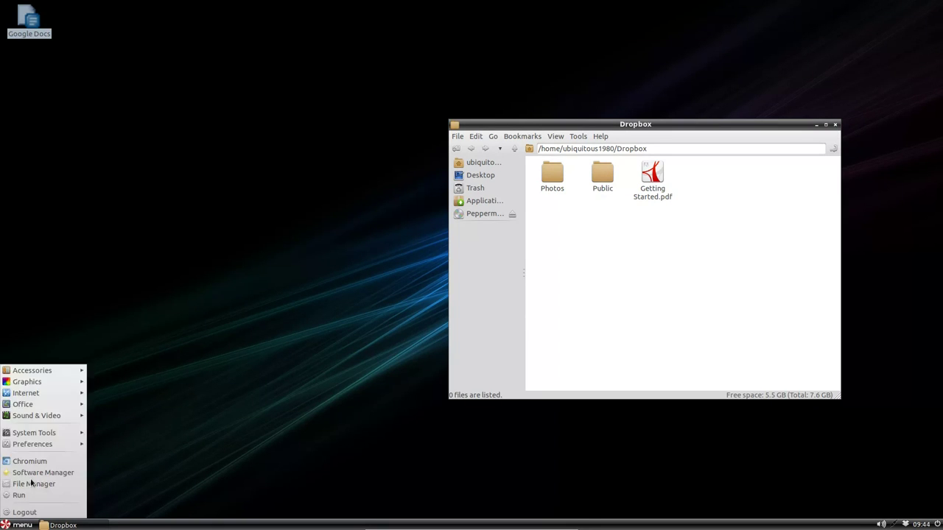
mouse_move(71, 409)
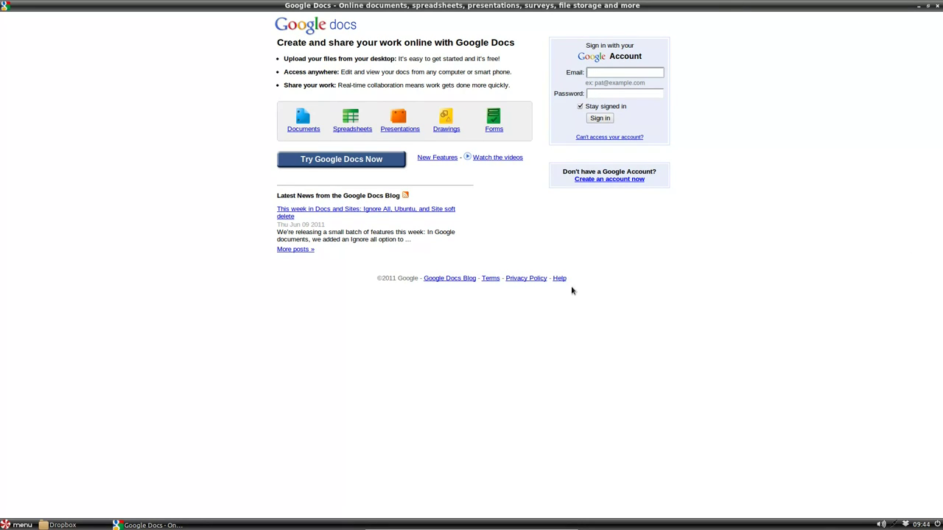
right_click(663, 321)
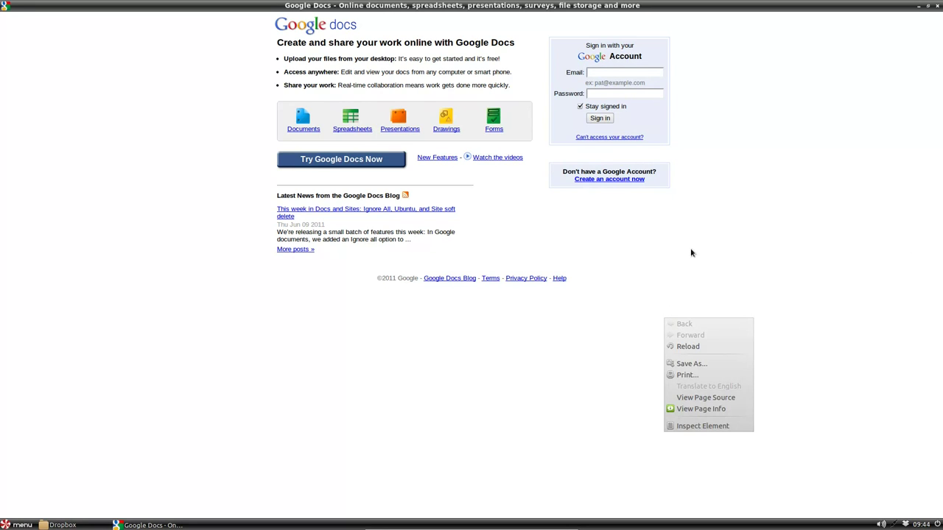
click(577, 202)
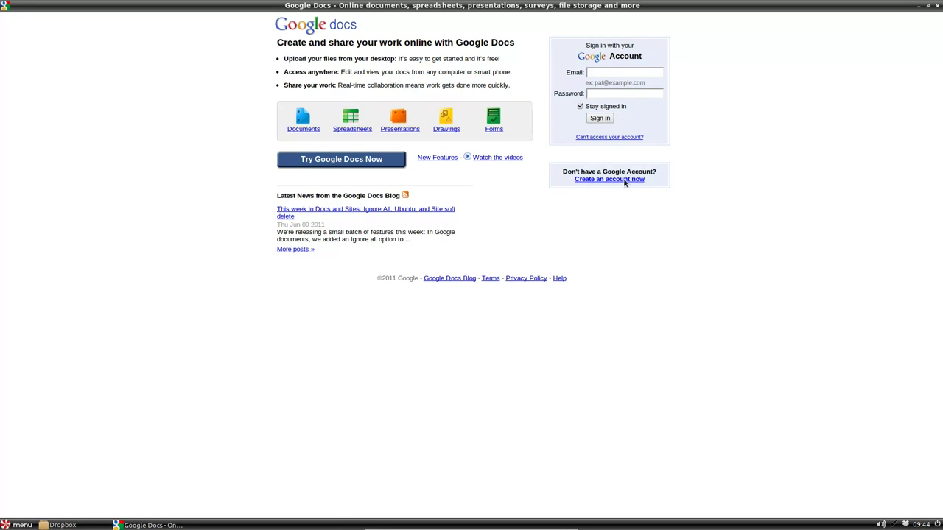
click(631, 72)
click(937, 6)
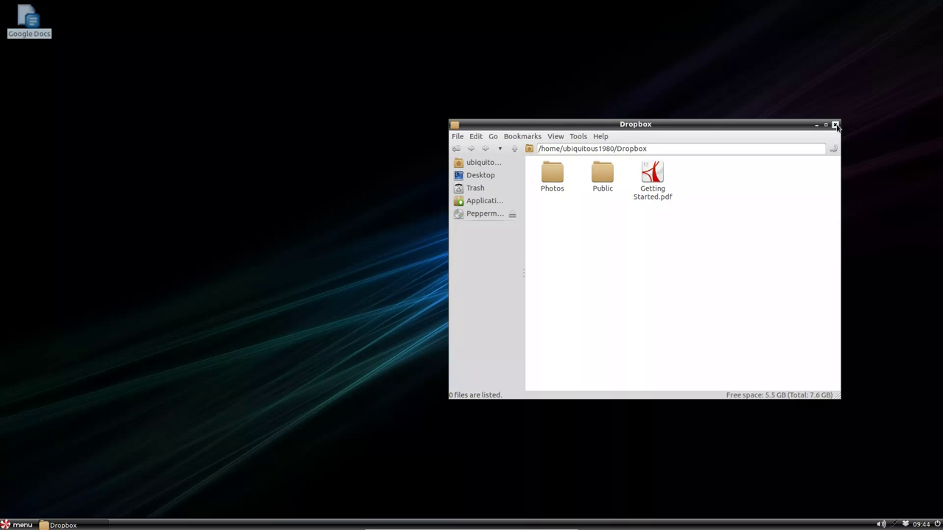
Close the Dropbox file manager window, leaving an empty desktop
click(836, 126)
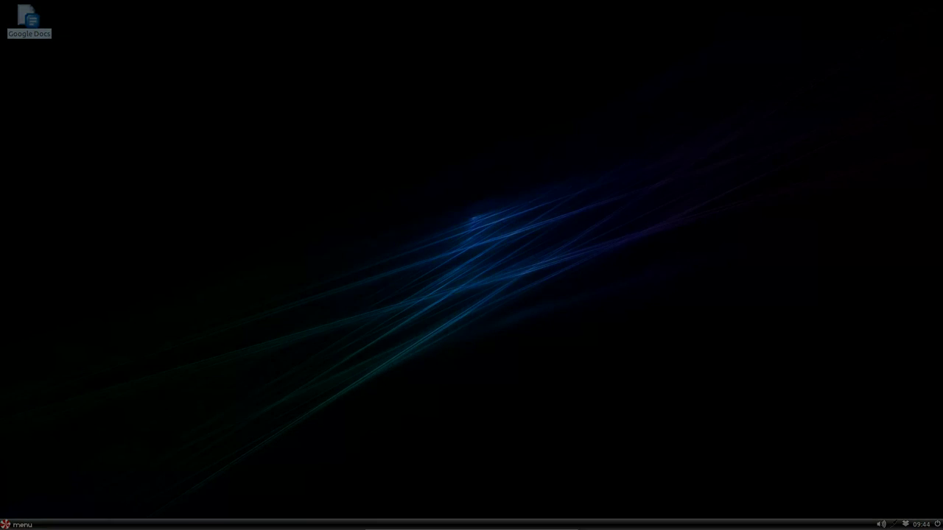